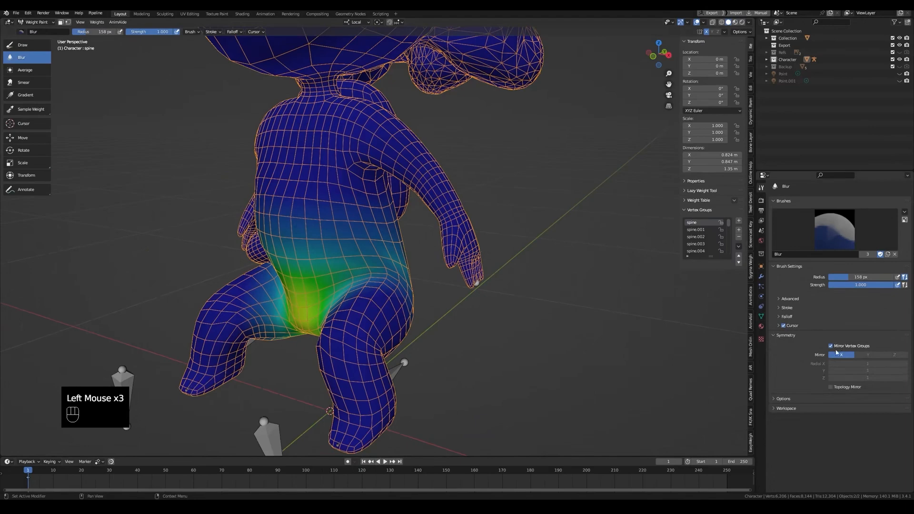
- Try a Blur stroke and an Add stroke on the spine weights beside the hip, undoing both
shift+middle_drag(448, 343, 521, 336)
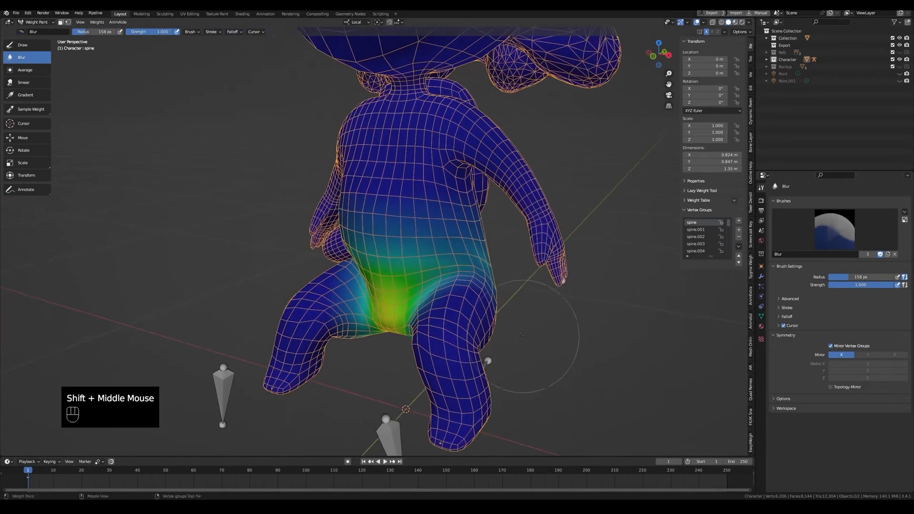
scroll(476, 274, up, 2)
shift+middle_drag(473, 271, 495, 272)
drag(495, 272, 499, 272)
middle_drag(355, 291, 428, 286)
key(ctrl+z)
key(1)
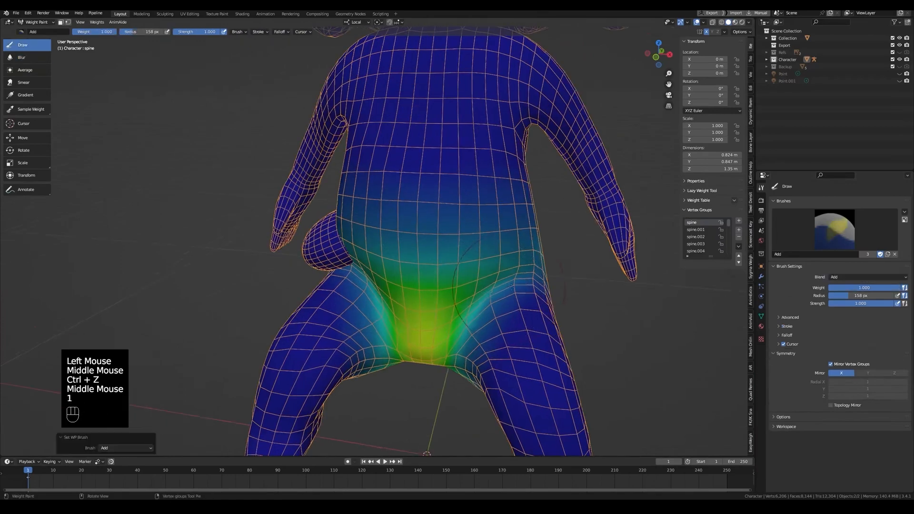
drag(516, 293, 511, 283)
middle_drag(343, 288, 353, 288)
key(ctrl+z)
scroll(480, 327, down, 2)
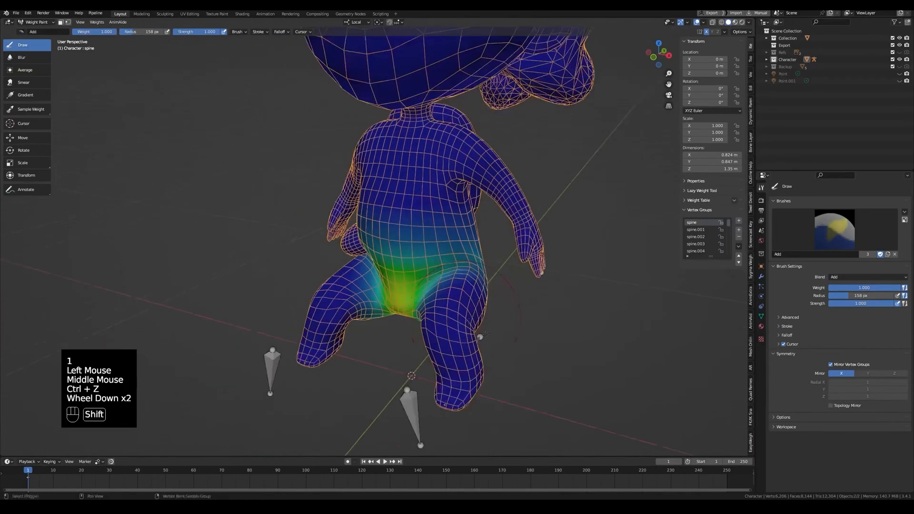
key(alt+z)
mouse_move(479, 327)
shift+middle_down()
mouse_move(462, 289)
mouse_move(472, 255)
shift+middle_up()
ctrl+click(433, 264)
key(alt+z)
scroll(445, 263, up, 2)
drag(472, 245, 475, 215)
mouse_move(469, 221)
middle_down()
mouse_move(413, 229)
mouse_move(447, 214)
mouse_move(424, 217)
mouse_move(479, 227)
mouse_move(448, 227)
mouse_move(459, 228)
middle_up()
key(ctrl+z)
- Save the file and select the left foot's IK bone with the armature visible through the mesh
key(ctrl+s)
scroll(452, 226, down, 1)
middle_drag(413, 281, 409, 333)
ctrl+click(410, 344)
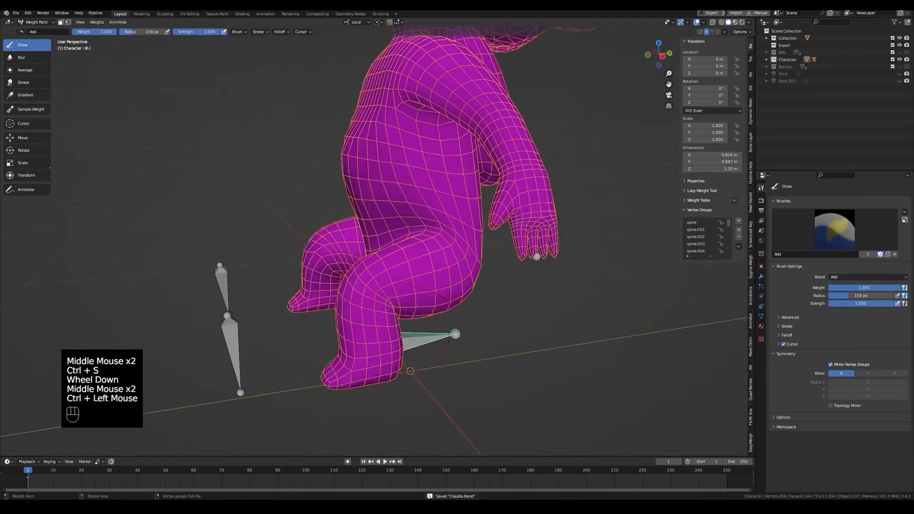
key(alt+z)
ctrl+click(363, 355)
key(alt+z)
middle_drag(362, 355, 410, 314)
scroll(381, 362, up, 2)
key(alt+z)
ctrl+click(410, 304)
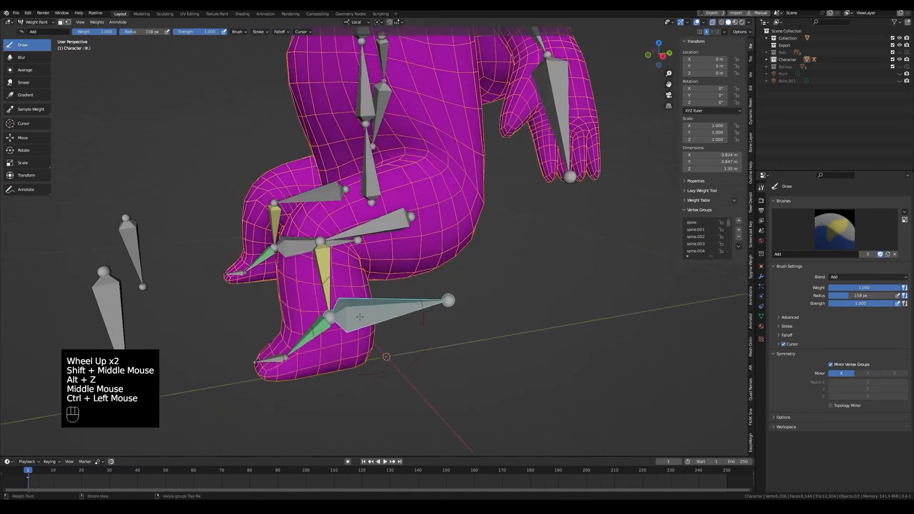
- Rotate the left foot's IK bone in the right side view until the toes point steeply downward
key(grave)
key(r)
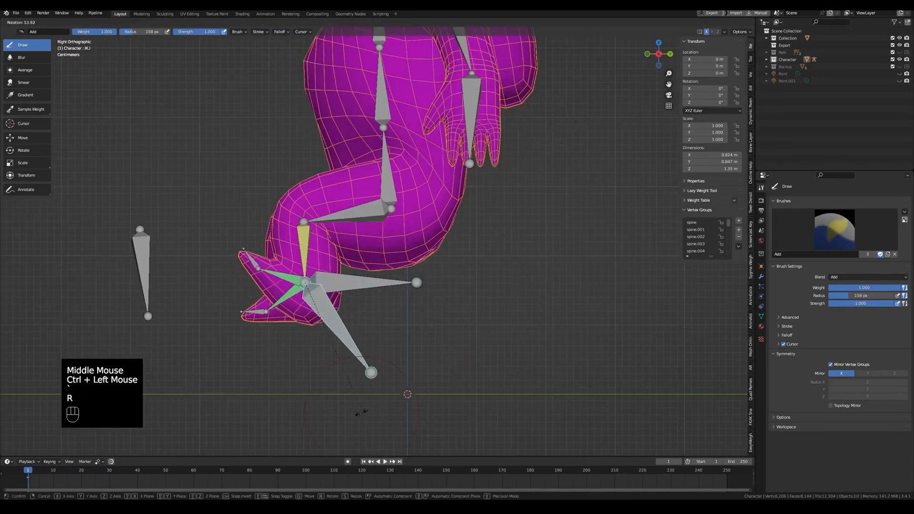
click(381, 391)
key(r)
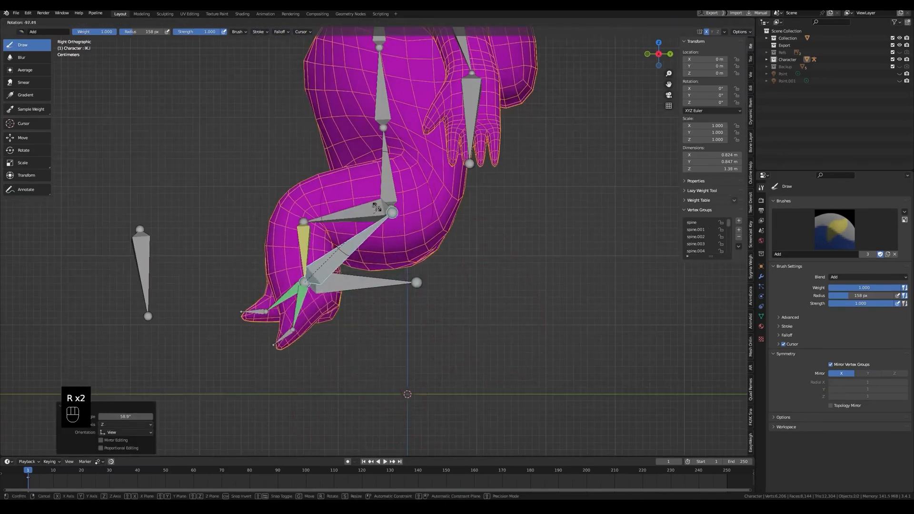
click(376, 206)
key(alt+z)
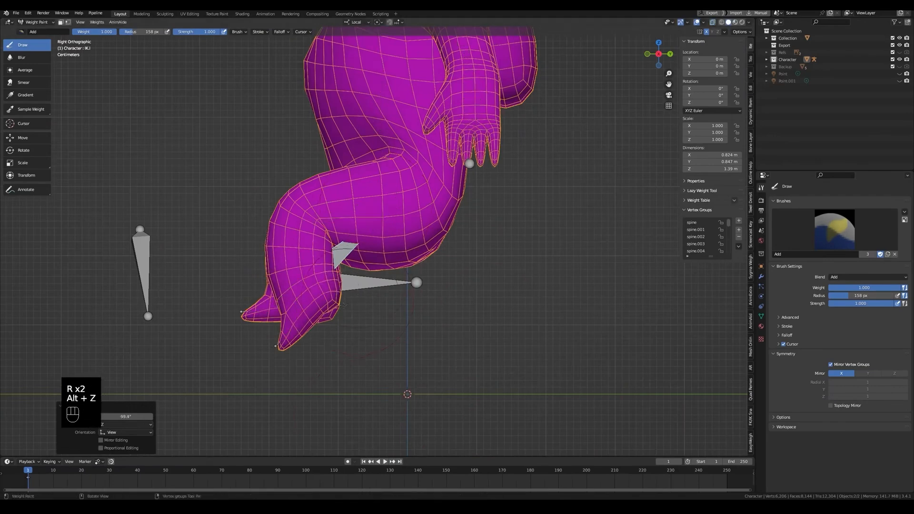
- Select the foot.L bone and blur its weights on the back of the left heel
mouse_move(344, 305)
middle_down()
mouse_move(265, 316)
mouse_move(333, 297)
middle_up()
scroll(305, 309, up, 2)
key(alt+z)
ctrl+click(263, 327)
key(alt+z)
scroll(262, 328, up, 2)
mouse_move(332, 297)
middle_down()
mouse_move(332, 288)
mouse_move(301, 283)
middle_up()
key(3)
click(299, 287)
click(300, 287)
click(300, 287)
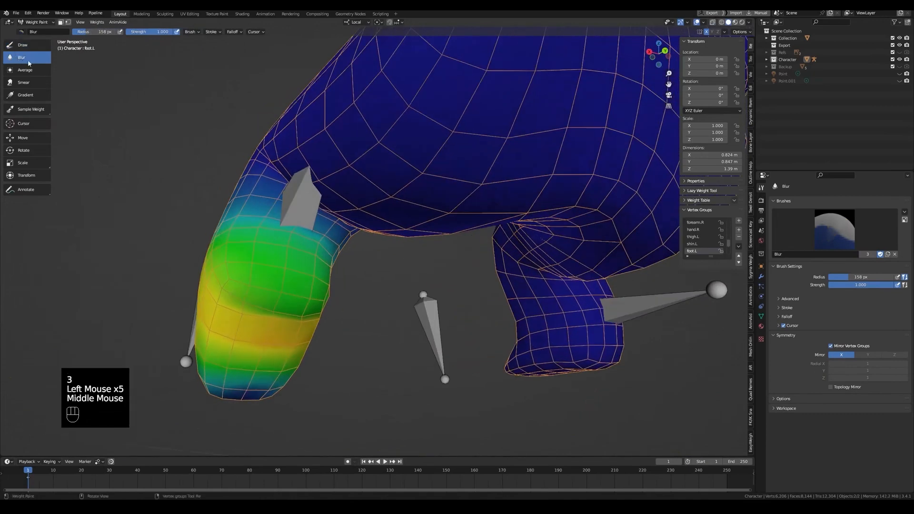
- Continue blurring the foot.L weights around the heel and ankle from several angles
middle_drag(248, 214, 269, 204)
click(290, 295)
click(290, 295)
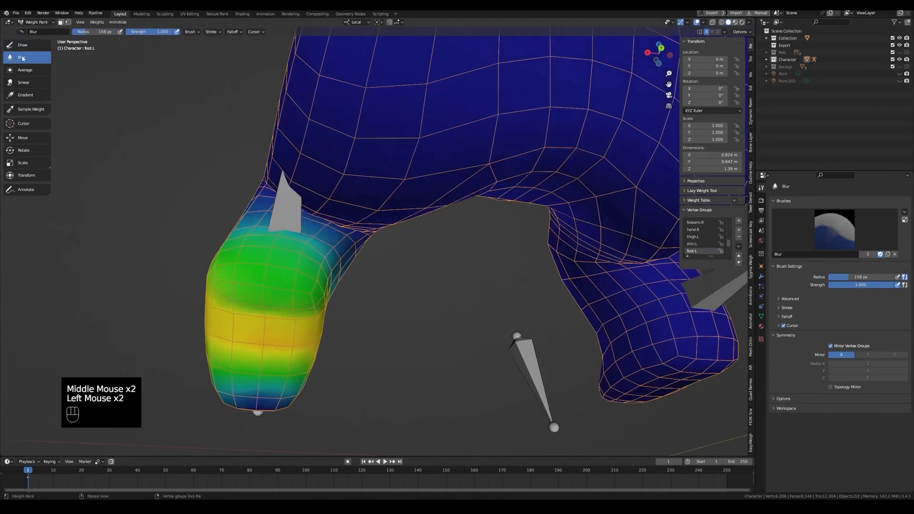
click(303, 289)
middle_drag(303, 289, 346, 331)
click(305, 285)
click(304, 286)
- Select the shin.L bone and blur its weights around the left ankle and heel
key(alt+z)
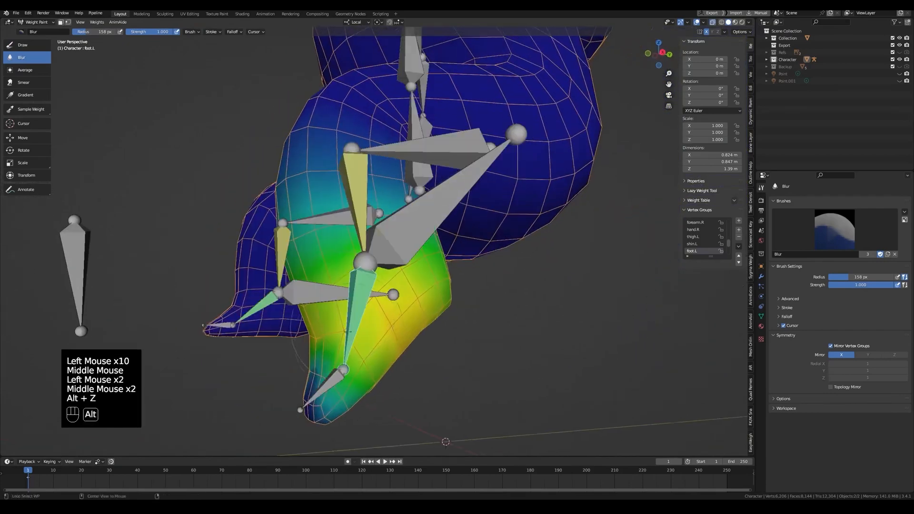
ctrl+click(388, 239)
key(alt+z)
mouse_move(388, 240)
middle_down()
mouse_move(270, 290)
mouse_move(278, 277)
mouse_move(265, 272)
middle_up()
click(270, 291)
click(294, 282)
click(294, 282)
- Choose the Subtract weight brush and set its strength to 0.045
key(2)
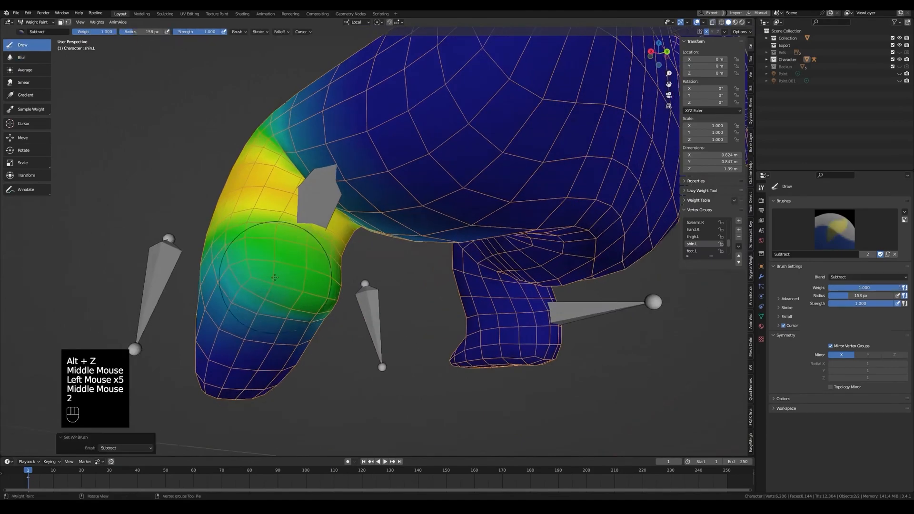
click(265, 272)
key(ctrl+z)
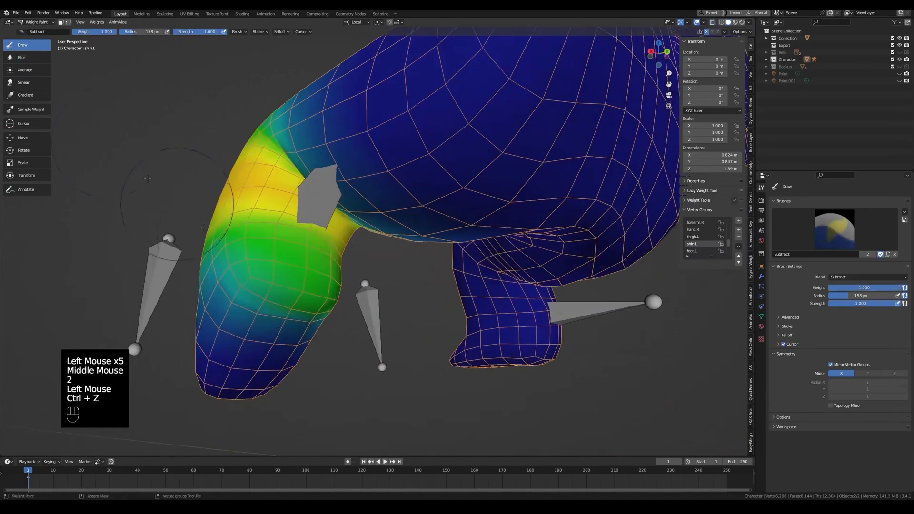
click(22, 32)
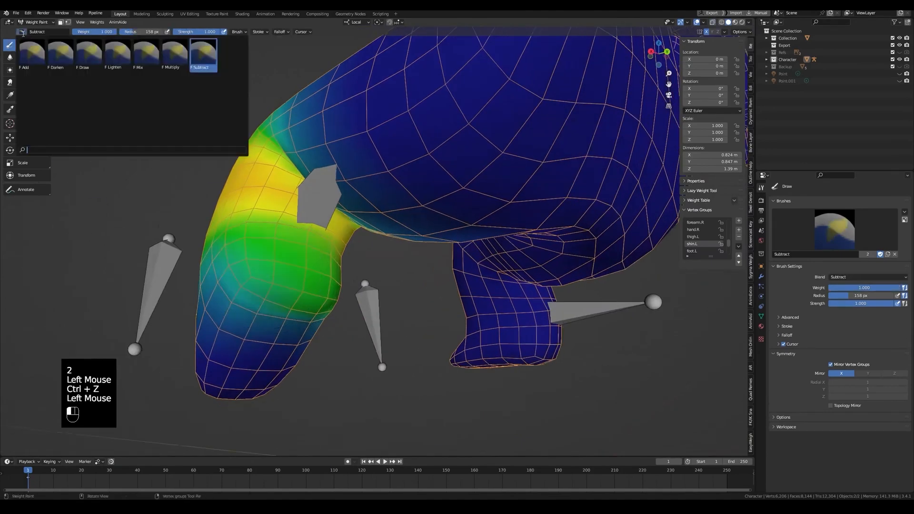
click(199, 68)
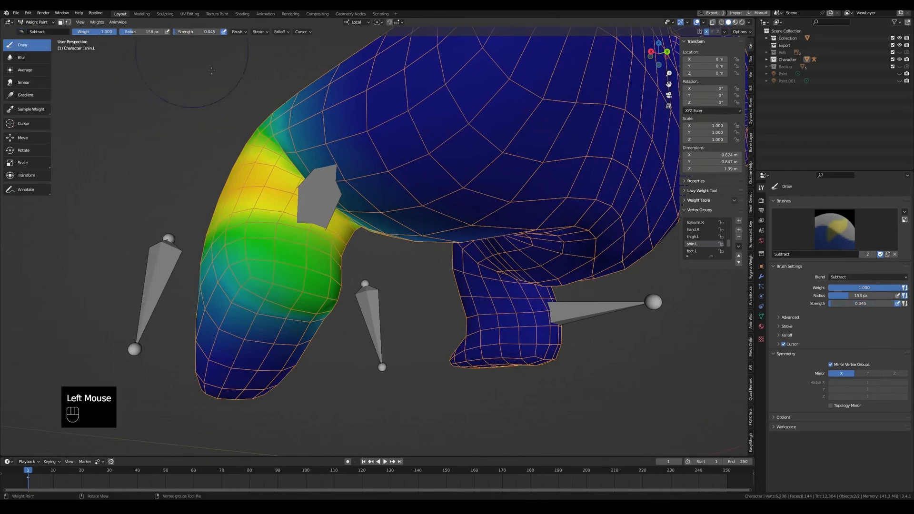
- Subtract shin.L weight gradually around the back and sides of the left heel
middle_drag(305, 301, 300, 283)
click(257, 253)
middle_drag(257, 253, 225, 241)
click(273, 267)
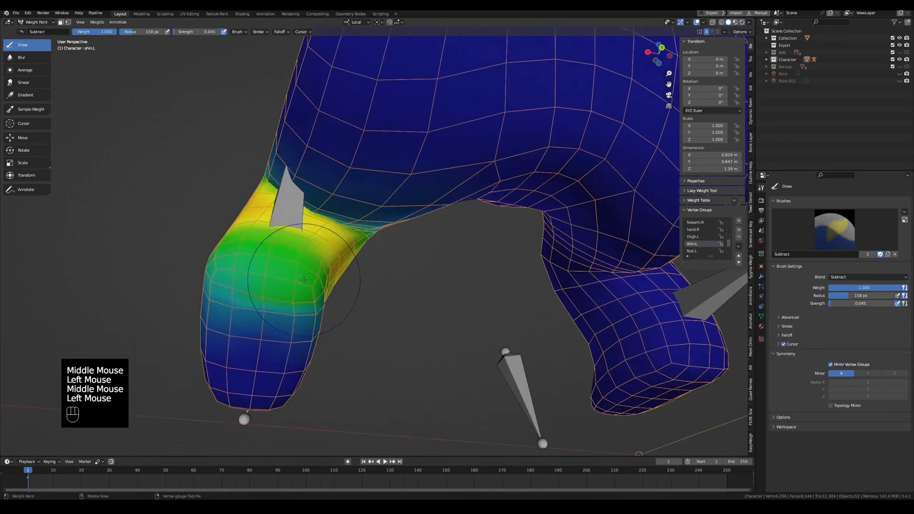
click(305, 280)
mouse_move(306, 280)
middle_down()
mouse_move(314, 295)
mouse_move(419, 195)
mouse_move(336, 264)
mouse_move(266, 252)
mouse_move(247, 238)
mouse_move(278, 232)
mouse_move(392, 308)
mouse_move(236, 183)
middle_up()
scroll(333, 314, up, 2)
click(333, 265)
click(314, 267)
click(247, 238)
click(276, 230)
scroll(391, 309, down, 1)
middle_drag(409, 200, 337, 214)
click(337, 214)
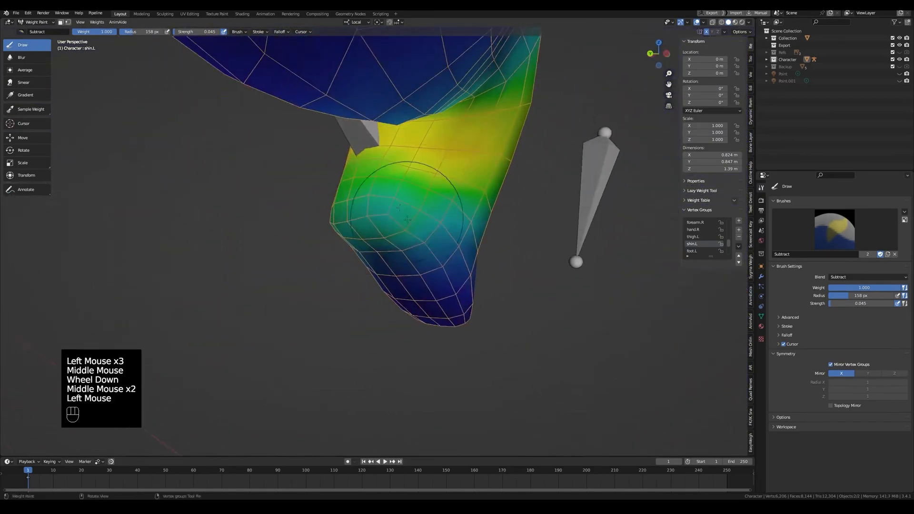
- Enlarge the Subtract brush radius to 197 px and reduce the shin.L weights further across the whole heel
key(f)
click(417, 214)
mouse_move(417, 213)
middle_down()
mouse_move(267, 172)
mouse_move(304, 211)
mouse_move(348, 210)
mouse_move(283, 206)
middle_up()
click(417, 213)
click(267, 172)
click(267, 171)
scroll(266, 171, down, 1)
click(328, 208)
click(296, 204)
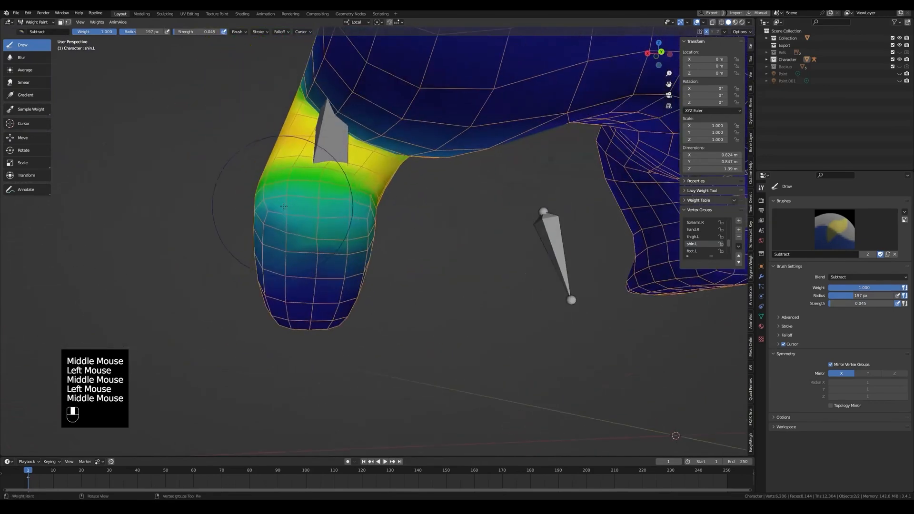
click(351, 218)
mouse_move(350, 217)
middle_down()
mouse_move(334, 217)
mouse_move(334, 228)
mouse_move(267, 199)
middle_up()
scroll(333, 229, up, 1)
click(333, 229)
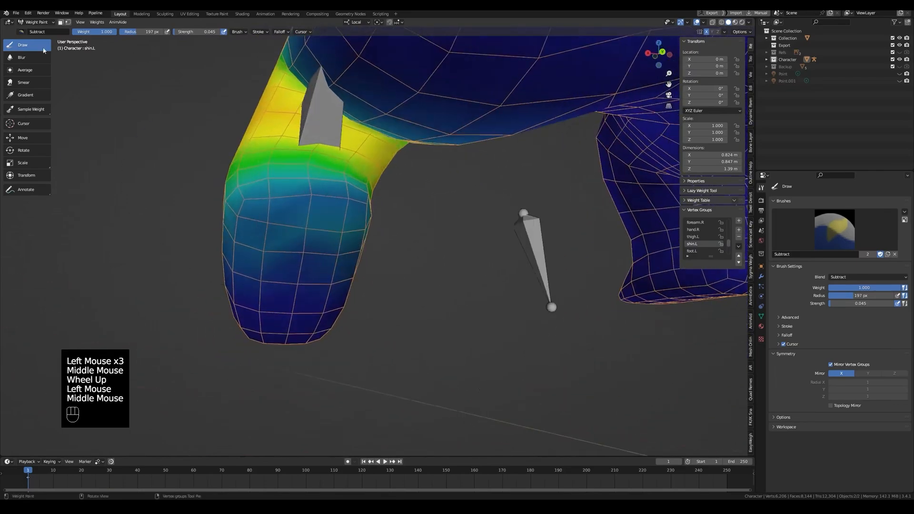
- Switch to the Blur brush at strength 0.134 and soften the shin.L weights on the heel
click(22, 57)
middle_drag(181, 138, 195, 133)
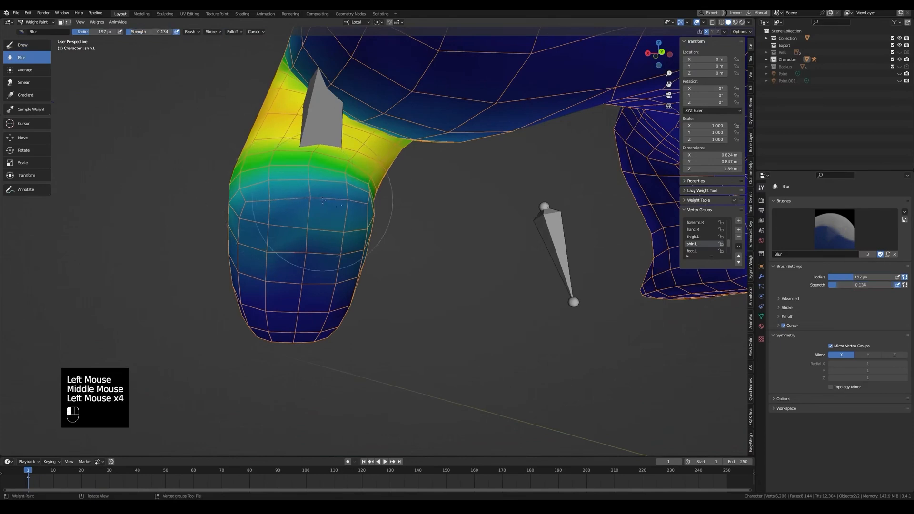
middle_drag(346, 212, 353, 261)
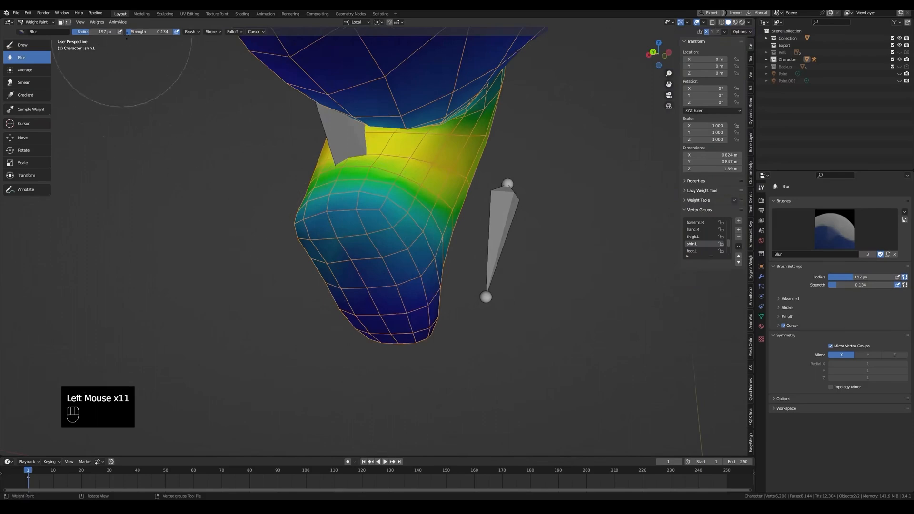
- Raise the Blur strength to 0.478 and smooth the shin.L weight transition around the left heel and ankle
click(362, 216)
middle_drag(362, 215, 370, 216)
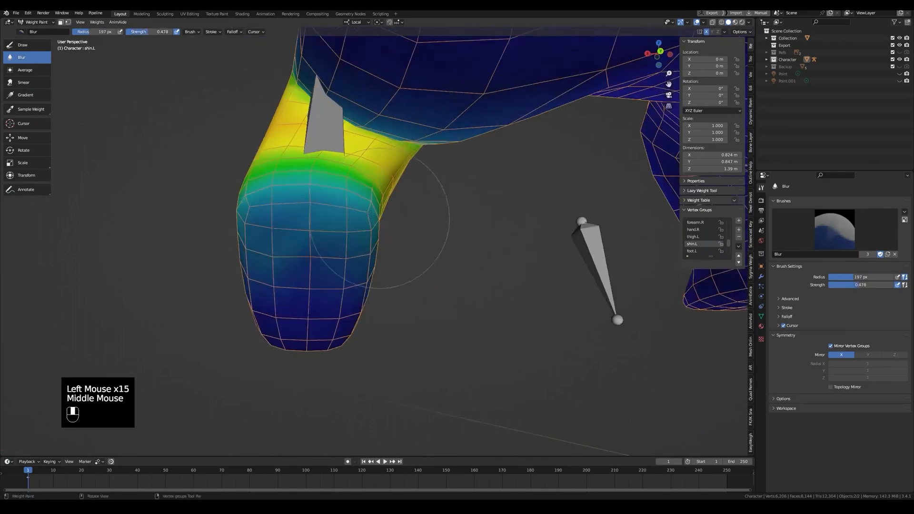
middle_drag(267, 227, 307, 219)
click(306, 219)
click(232, 212)
mouse_move(232, 212)
middle_down()
mouse_move(304, 237)
mouse_move(302, 246)
mouse_move(361, 237)
mouse_move(354, 260)
middle_up()
click(262, 228)
click(261, 231)
- Select the toe.L bone and rotate it about its local X axis to bend the toes upward
scroll(266, 234, down, 2)
key(alt+z)
ctrl+click(304, 241)
key(alt+z)
key(alt+z)
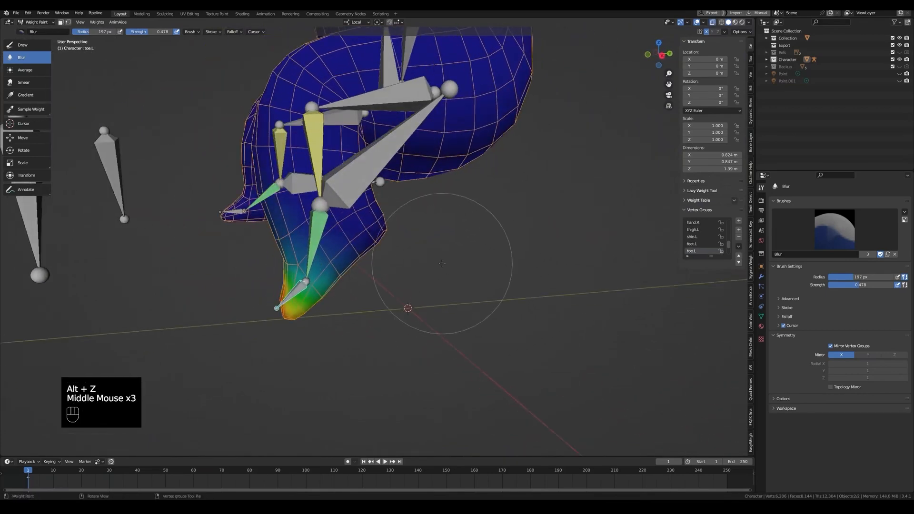
key(r)
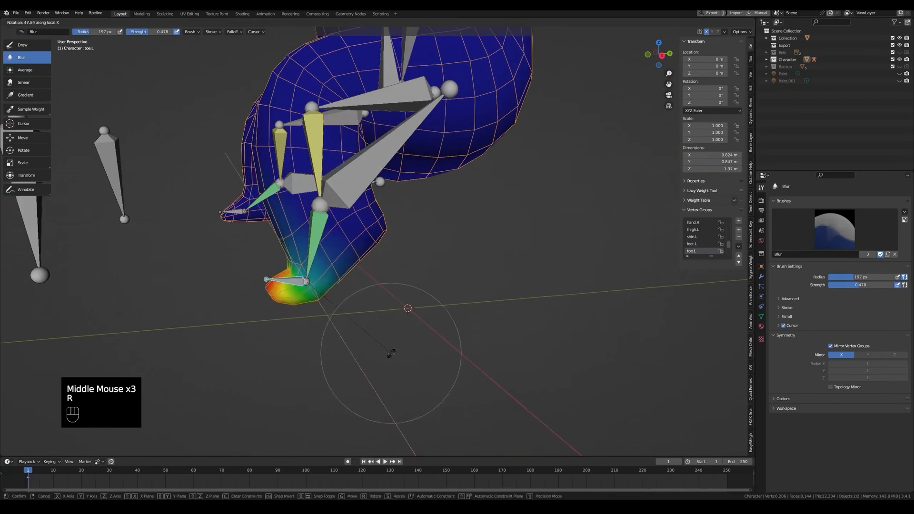
click(388, 345)
- Blur the toe.L weights where the left toes bend from the foot
key(alt+z)
scroll(364, 307, up, 5)
mouse_move(349, 308)
middle_down()
mouse_move(366, 308)
mouse_move(345, 294)
mouse_move(352, 286)
middle_up()
click(366, 308)
click(343, 299)
key(alt+z)
key(alt+z)
scroll(351, 285, down, 1)
- Select the left foot's IK bone and clear its rotation and location in the right side view
middle_drag(300, 261, 319, 221)
key(alt+z)
ctrl+click(378, 245)
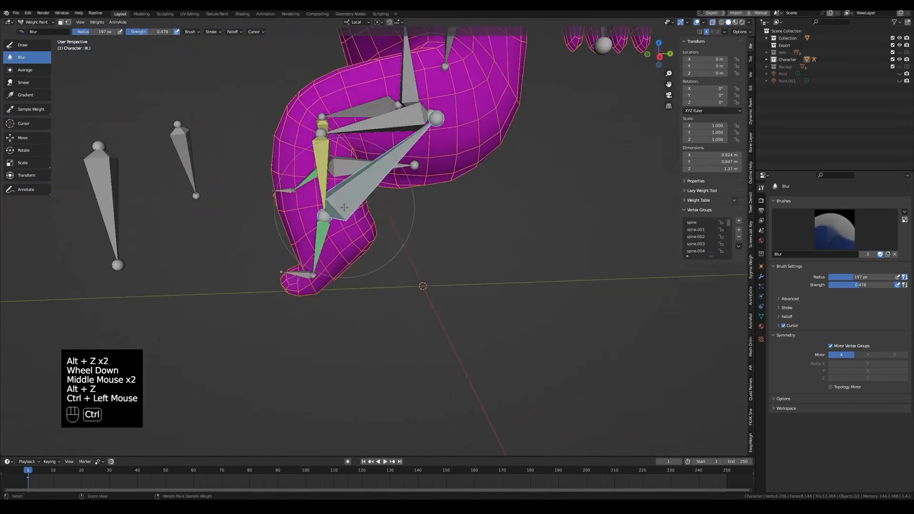
key(alt+z)
key(grave)
key(alt+r)
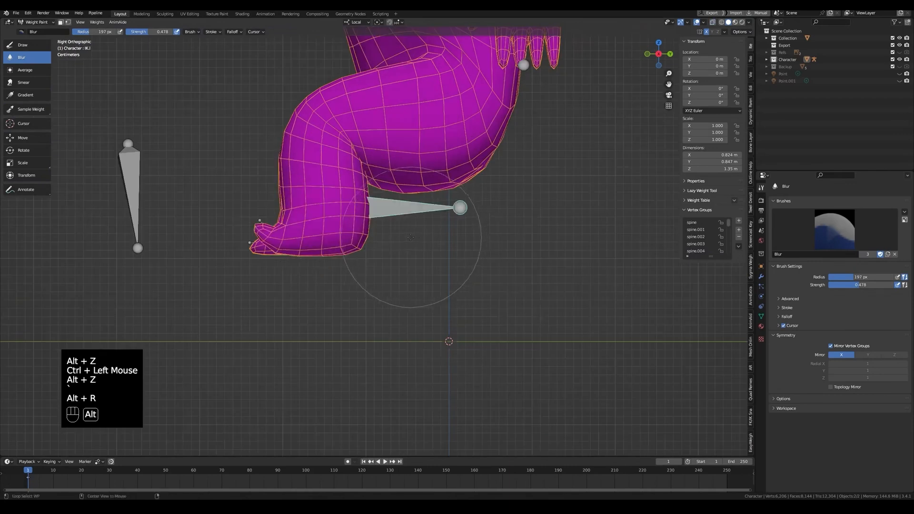
key(alt+g)
- Move the left foot's IK bone down and back to partly straighten the left leg
key(g)
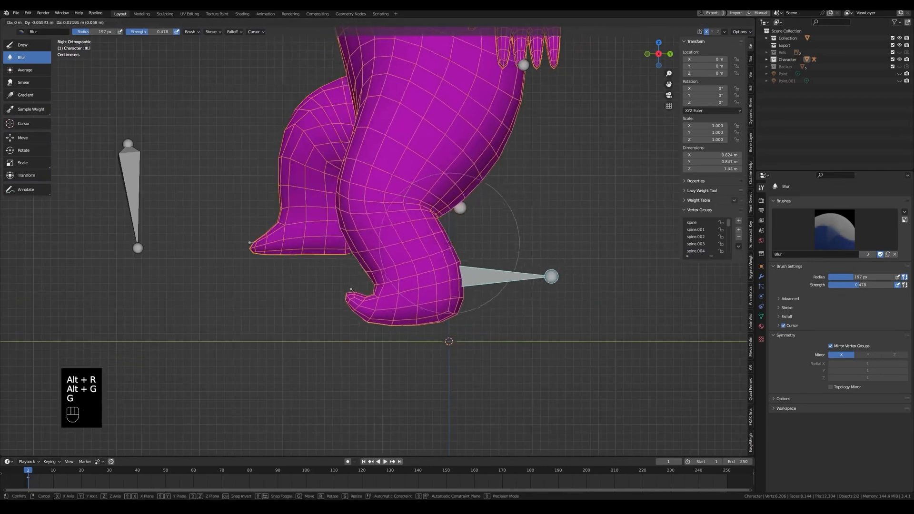
key(d)
click(439, 252)
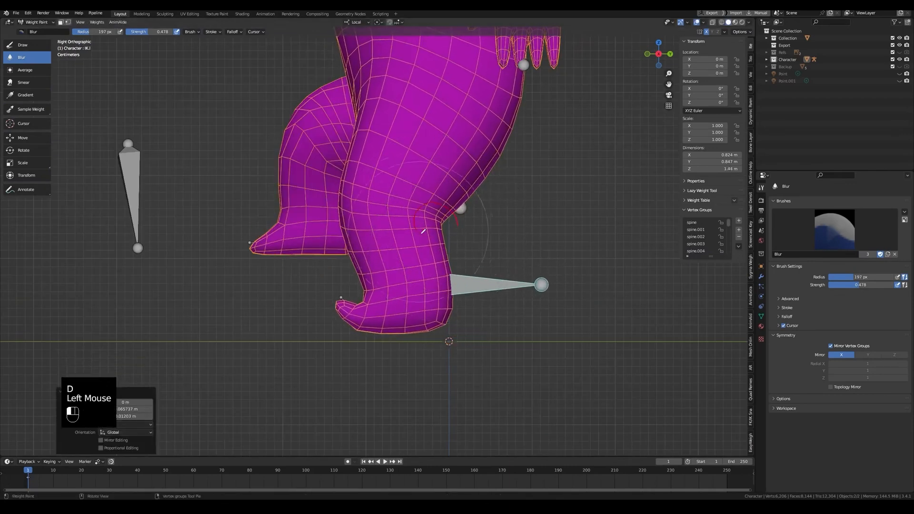
key(d)
key(d)
key(d)
key(d)
key(d)
key(d)
right_click(455, 201)
- Lower the left foot's IK bone by about 0.012 m to extend the leg further
key(g)
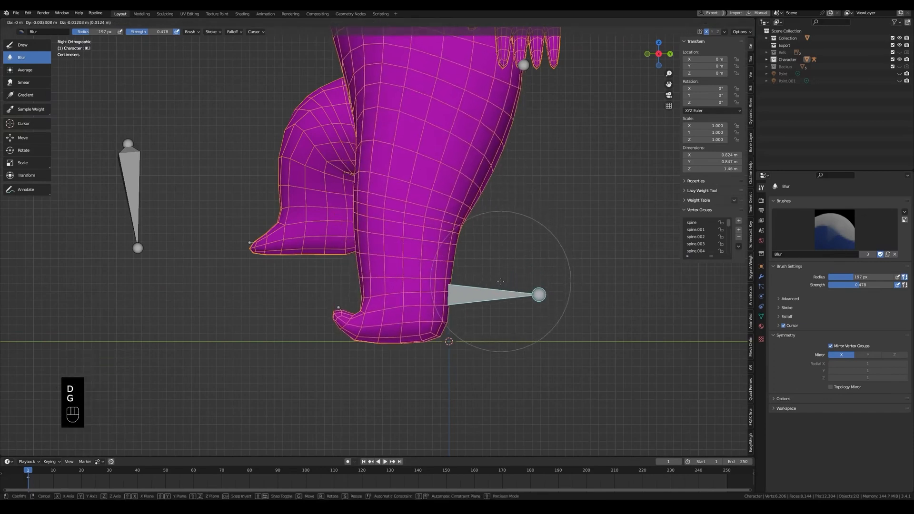
click(499, 282)
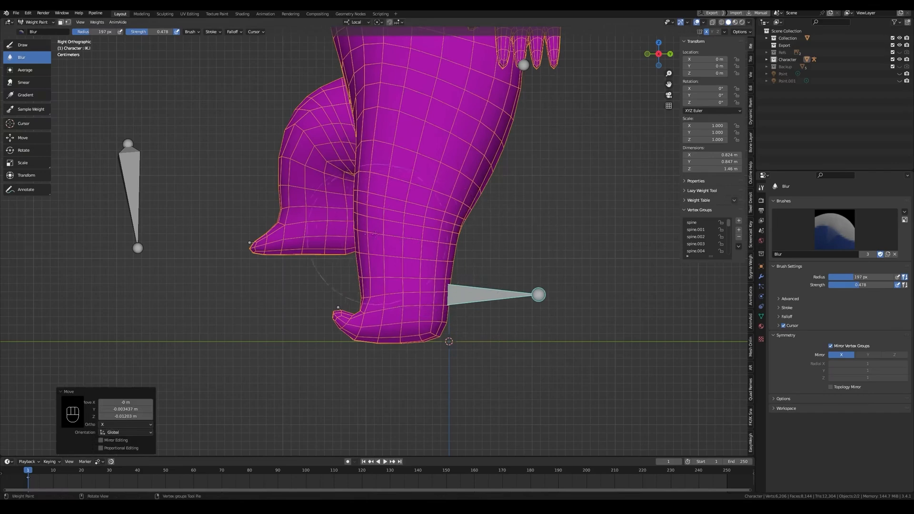
- Leave Weight Paint mode and open the character mesh in Edit Mode with vertex selection
key(ctrl+Tab)
click(372, 224)
key(Tab)
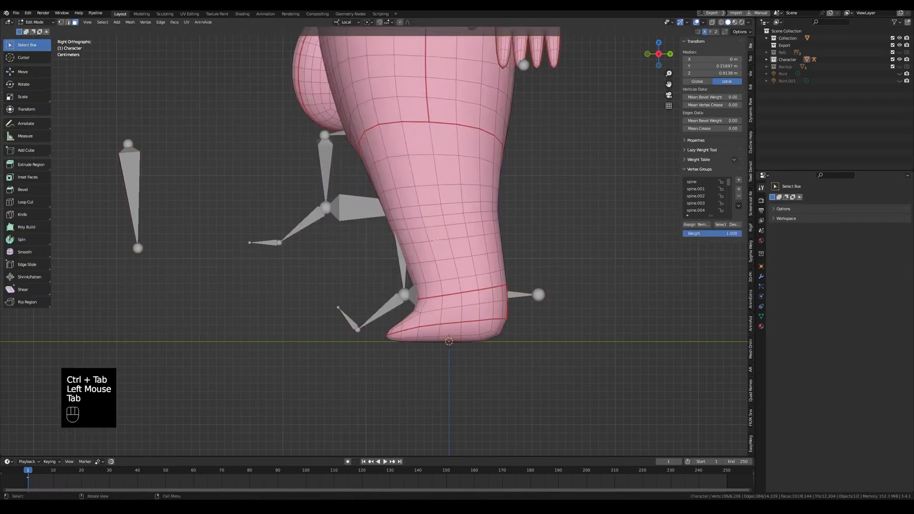
middle_drag(438, 241, 362, 249)
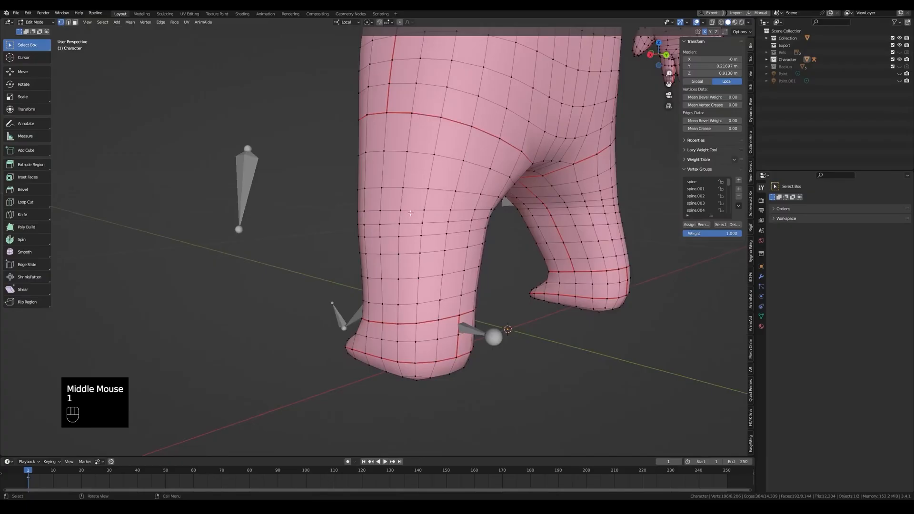
middle_drag(547, 224, 568, 221)
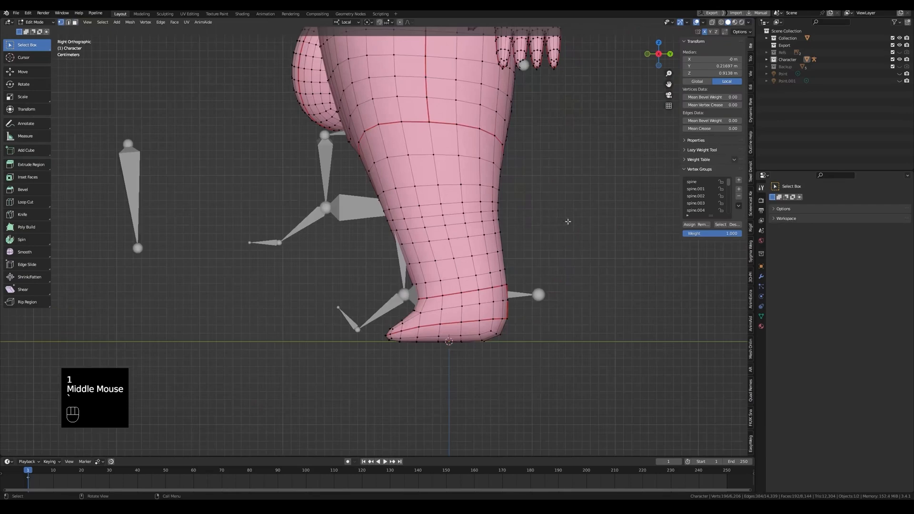
click(480, 205)
scroll(483, 224, up, 2)
scroll(487, 247, down, 2)
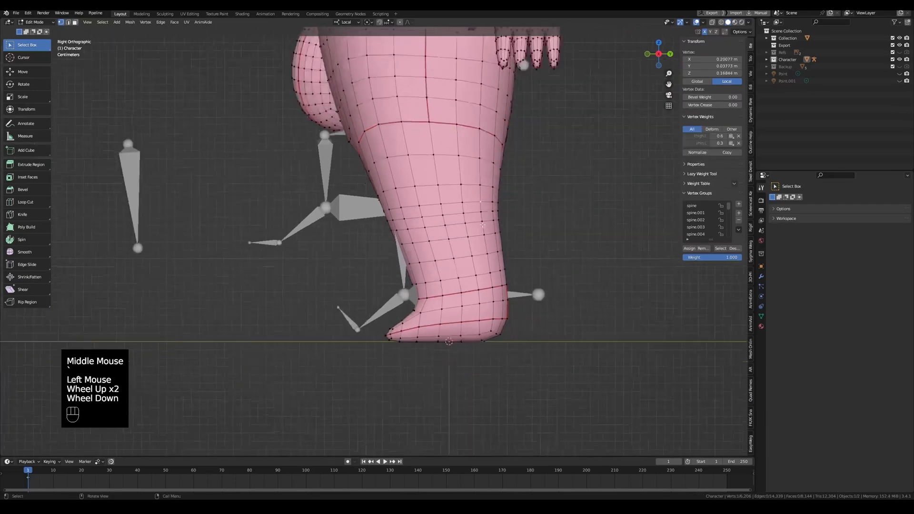
shift+middle_drag(486, 250, 441, 227)
scroll(441, 227, up, 2)
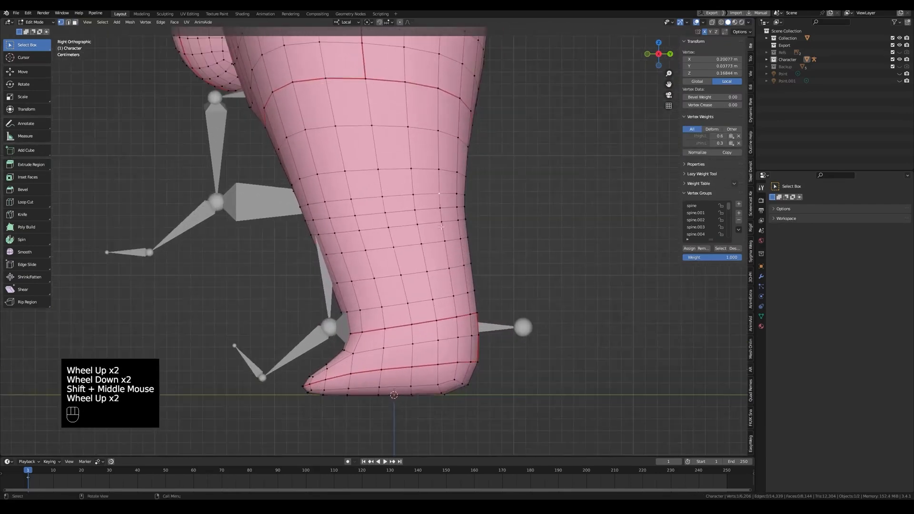
key(ctrl+z)
key(ctrl+z)
middle_drag(442, 233, 390, 238)
key(ctrl+z)
key(ctrl+z)
key(ctrl+z)
middle_drag(391, 238, 337, 243)
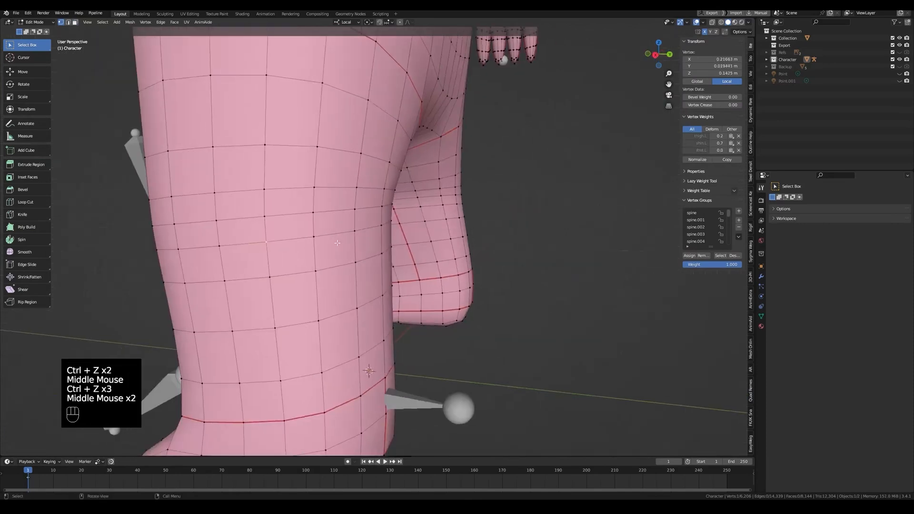
- Knife-cut V-shaped edges across the loops on the outer and inner sides of the left knee, opening toward its back
key(k)
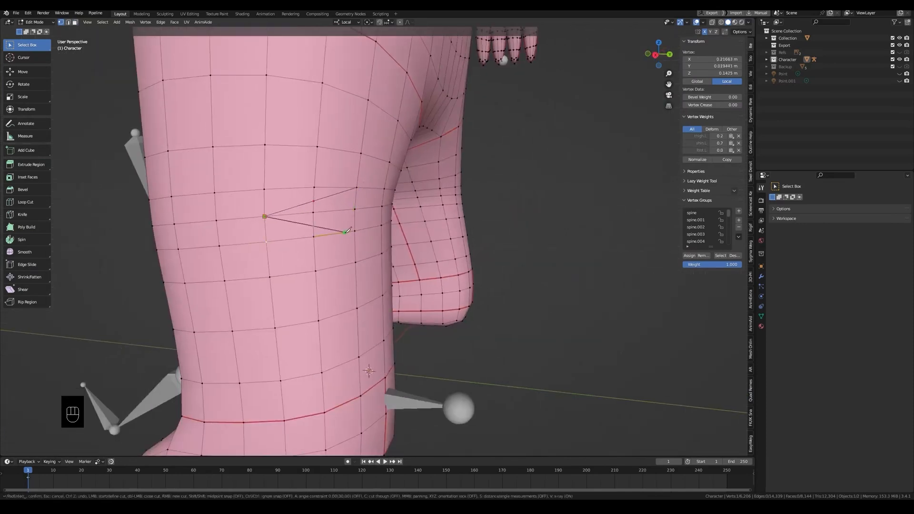
key(Return)
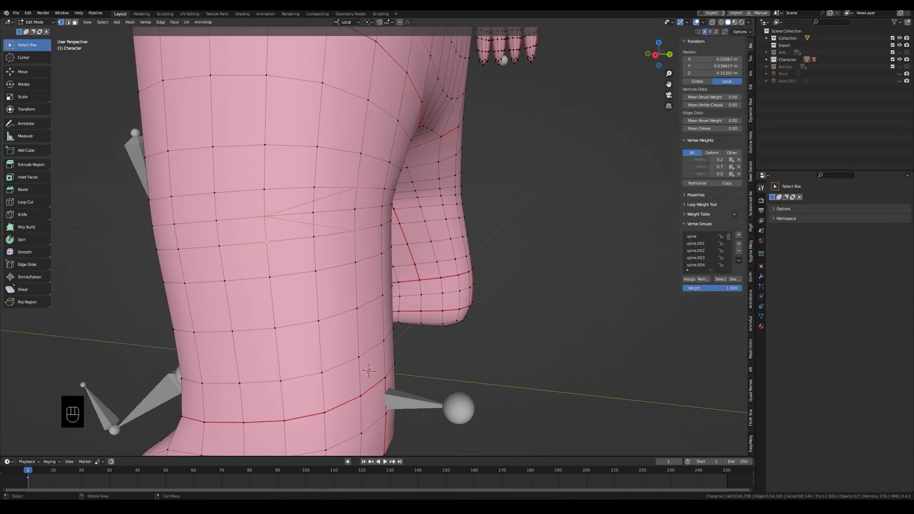
middle_drag(320, 219, 256, 215)
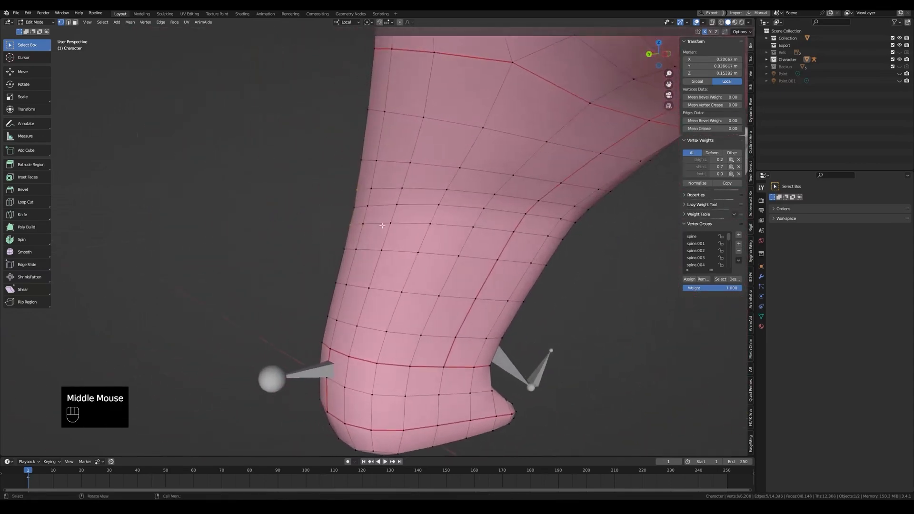
key(k)
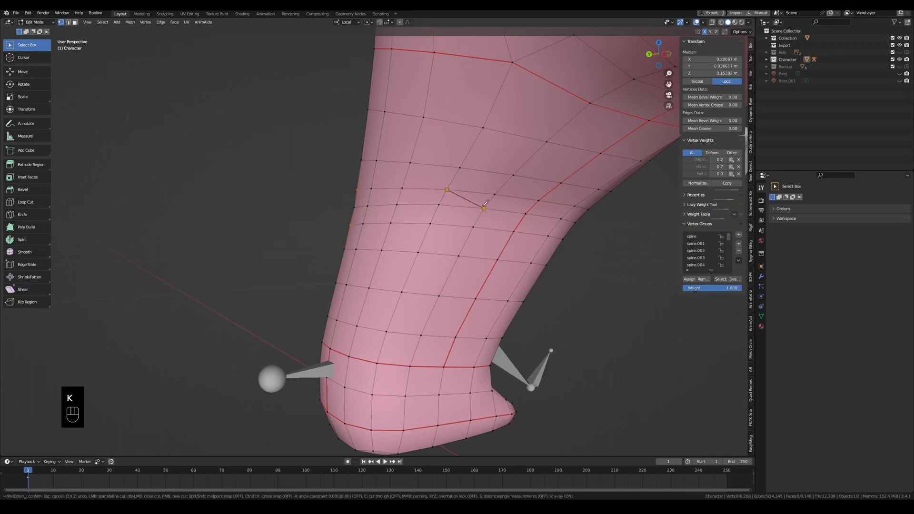
key(Return)
middle_drag(434, 220, 492, 251)
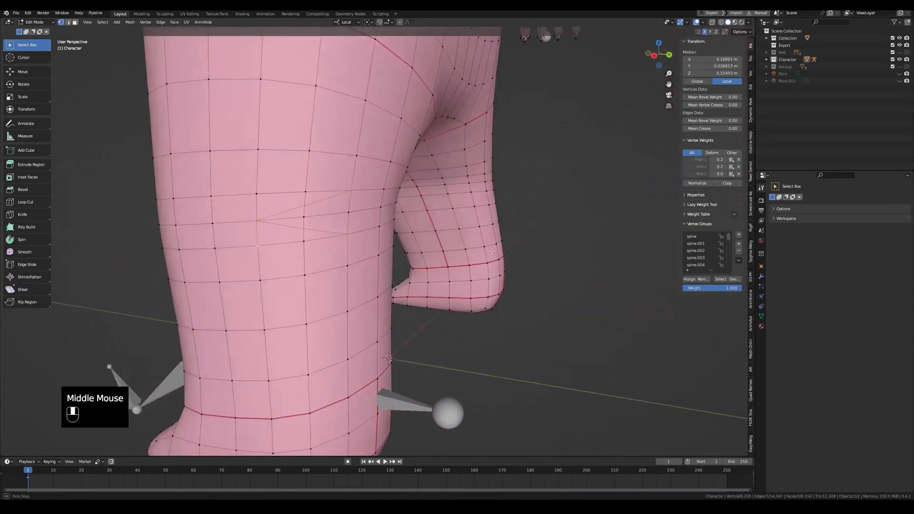
- Vertex-slide the two crossing points of the outer left knee's V cut onto the loops above and below, merging them
click(306, 208)
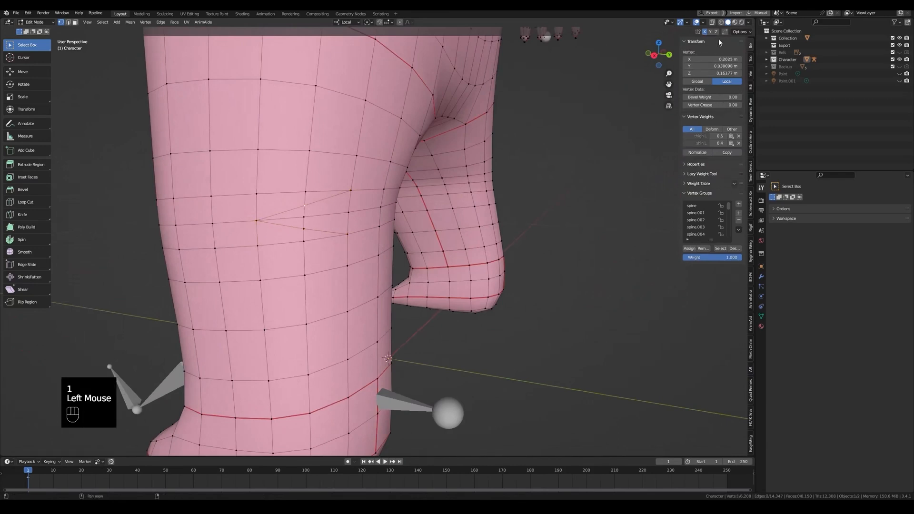
key(g)
key(g)
click(373, 190)
click(305, 229)
key(g)
key(g)
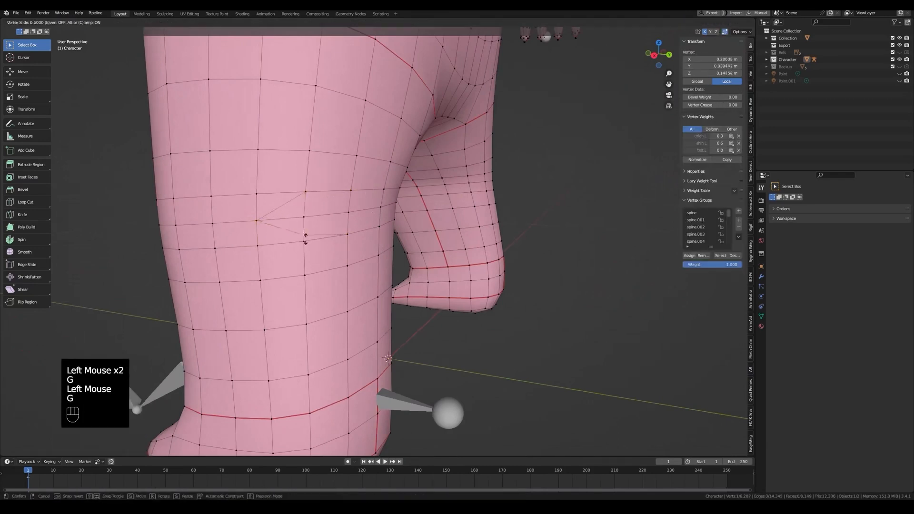
click(305, 240)
- Dissolve the edge loop behind the left knee between the V cuts and save the file
middle_drag(451, 251, 155, 258)
key(2)
alt+click(316, 232)
key(ctrl+x)
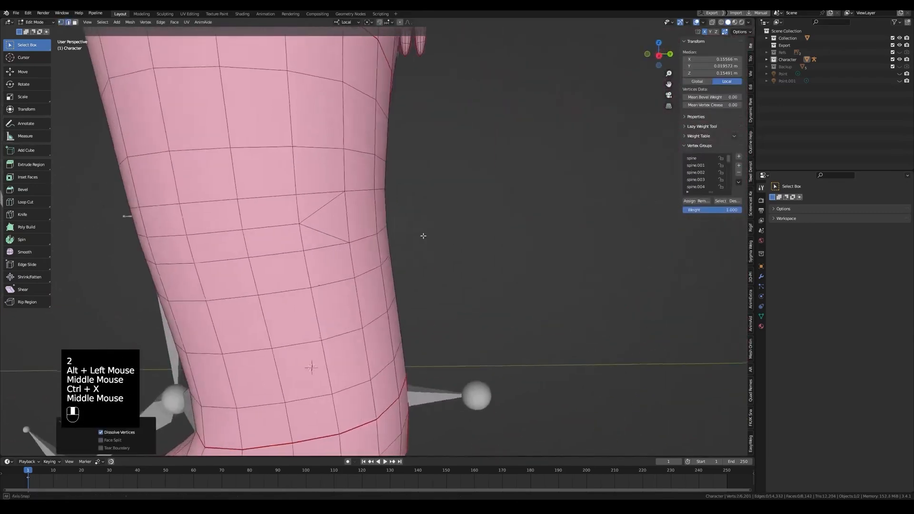
scroll(404, 249, down, 2)
key(ctrl+s)
- Connect two pairs of vertices on the outer side of the right knee to form a matching V shape
key(alt+z)
key(alt+z)
key(alt+z)
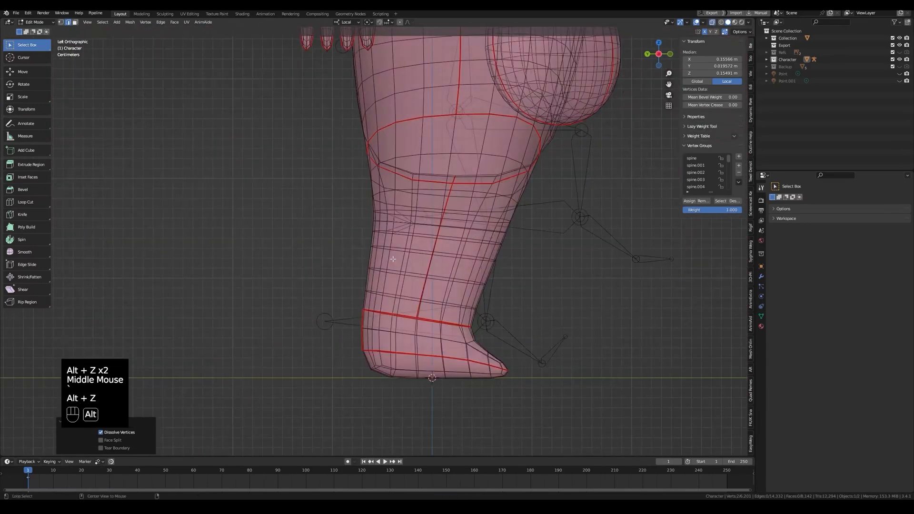
key(alt+z)
scroll(390, 260, up, 2)
key(1)
click(403, 196)
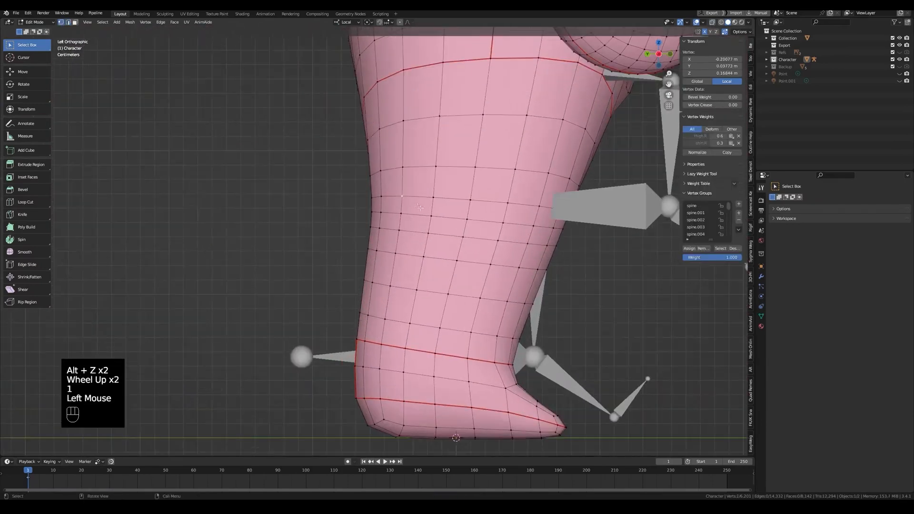
shift+click(432, 217)
key(j)
click(408, 228)
shift+click(429, 234)
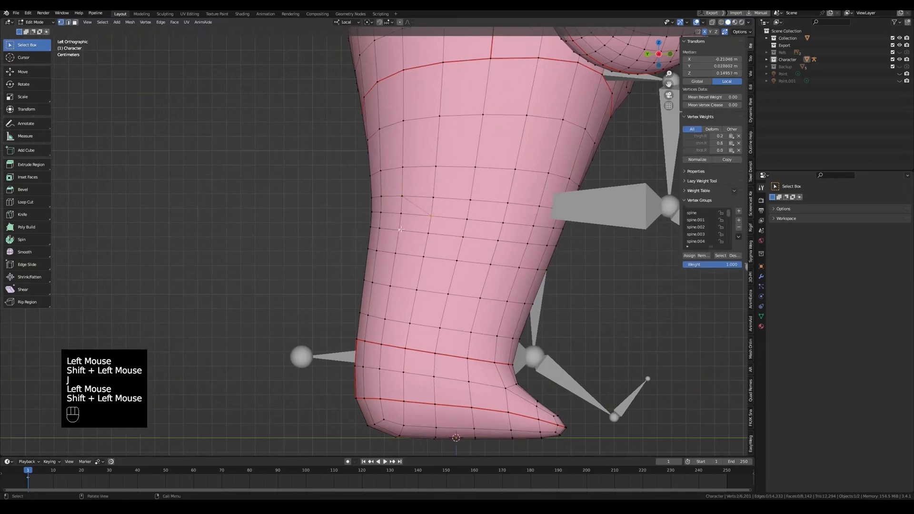
key(j)
- Connect two pairs of vertices on the inner side of the right knee to form a matching V shape
middle_drag(429, 234, 305, 237)
click(258, 205)
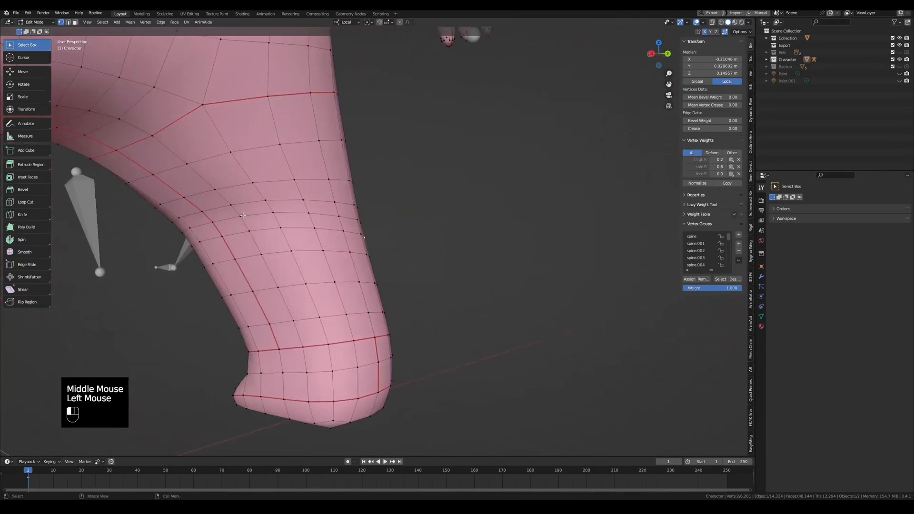
shift+click(250, 211)
key(j)
click(242, 218)
shift+click(282, 227)
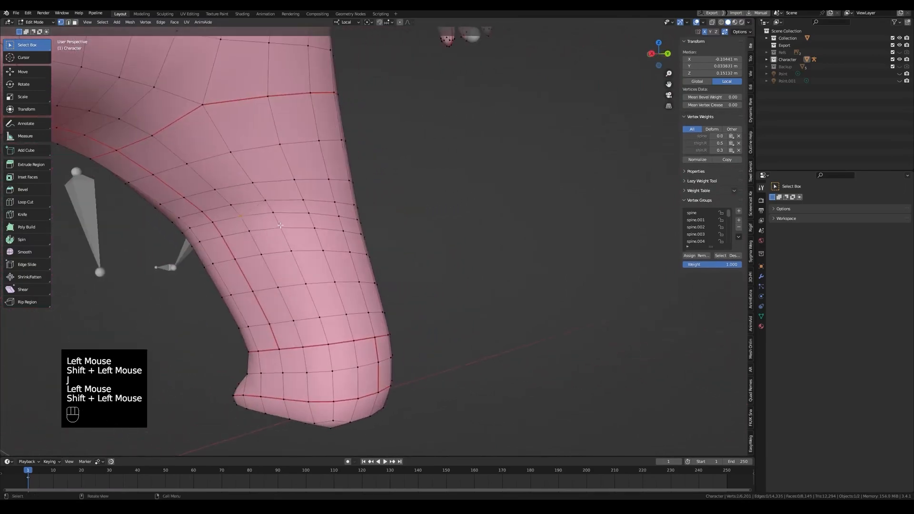
key(j)
- Dissolve the edge loop behind the right knee between the V shapes and save the file
middle_drag(281, 227, 348, 281)
scroll(361, 243, down, 2)
scroll(300, 276, up, 1)
middle_drag(347, 272, 345, 268)
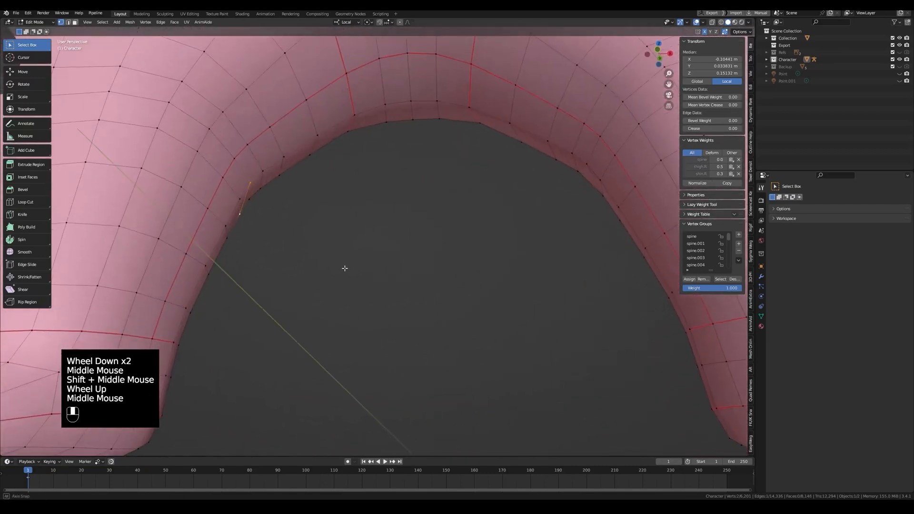
middle_drag(557, 211, 302, 257)
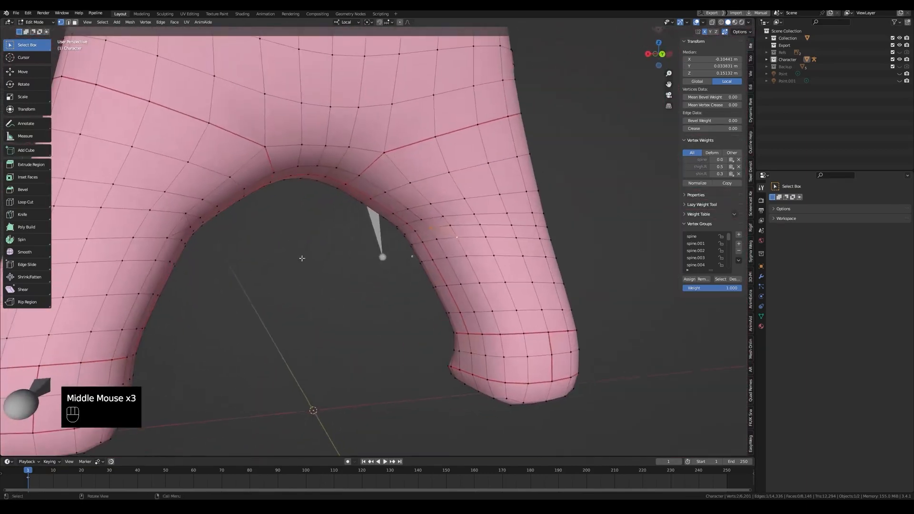
key(2)
key(ctrl+x)
scroll(480, 229, down, 1)
middle_drag(481, 230, 423, 251)
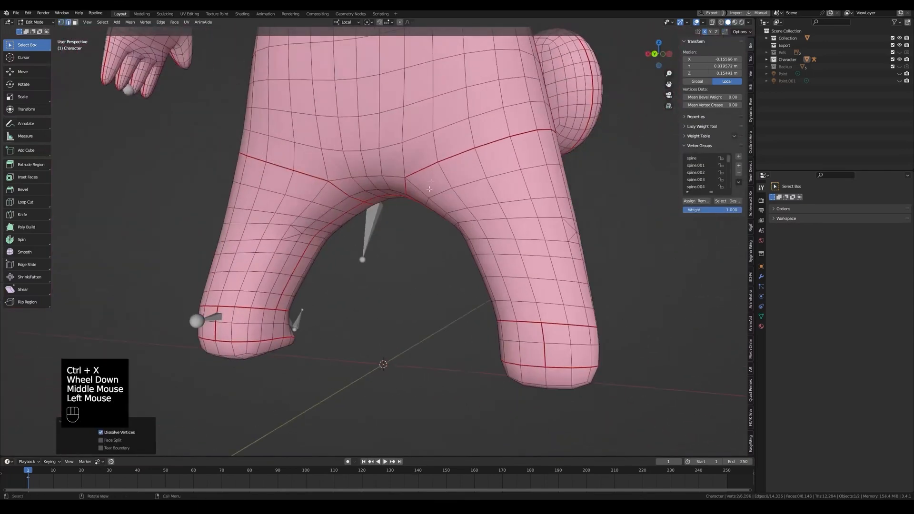
key(grave)
ctrl+scroll(535, 225, down, 12)
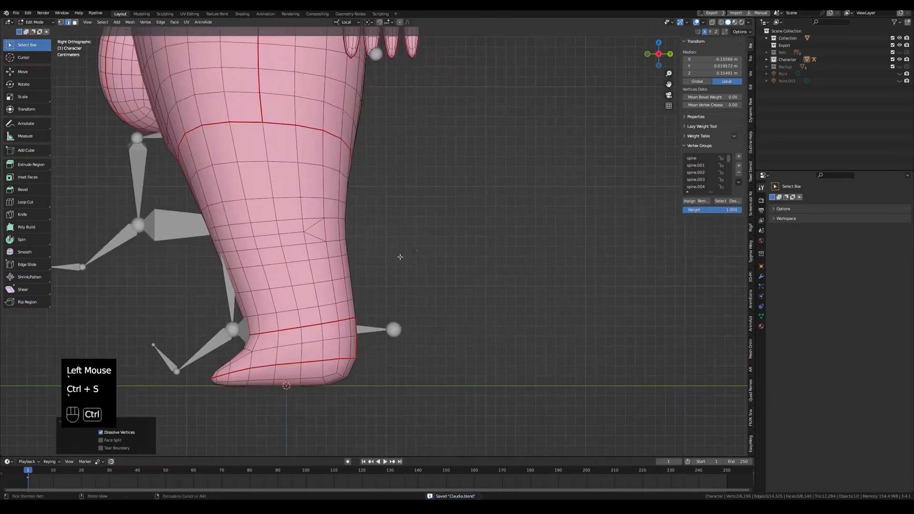
- Return to the armature's Pose Mode and raise the left foot's IK bone by about 0.027 m to bend the knee
scroll(369, 273, down, 2)
key(Tab)
scroll(370, 273, down, 1)
middle_drag(369, 273, 370, 290)
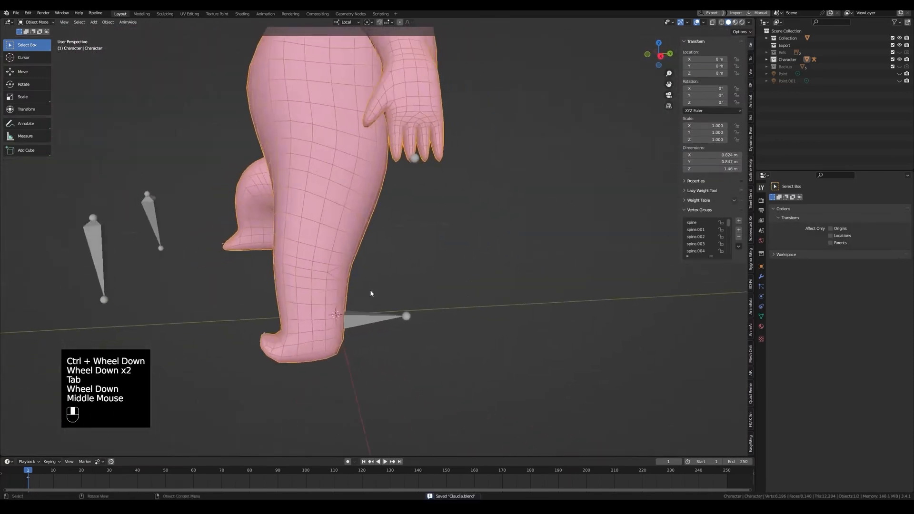
click(401, 311)
key(ctrl+Tab)
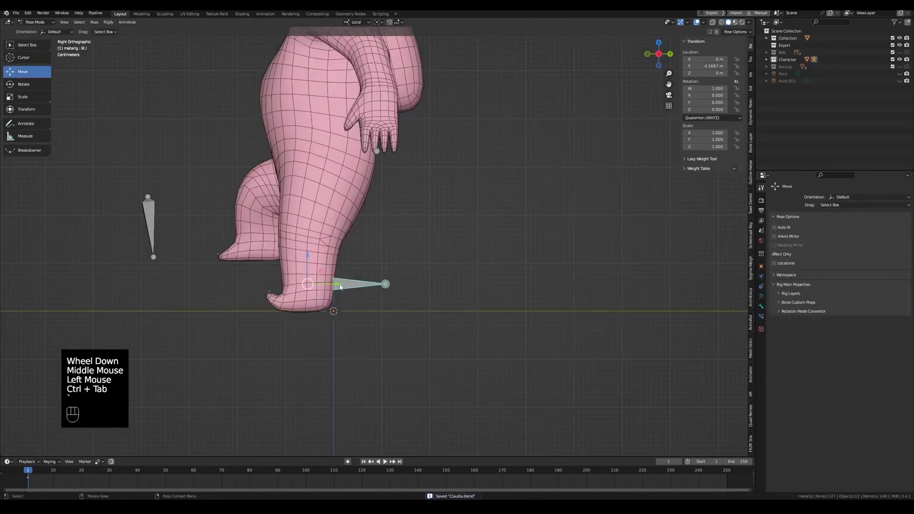
key(g)
click(339, 265)
scroll(309, 242, up, 2)
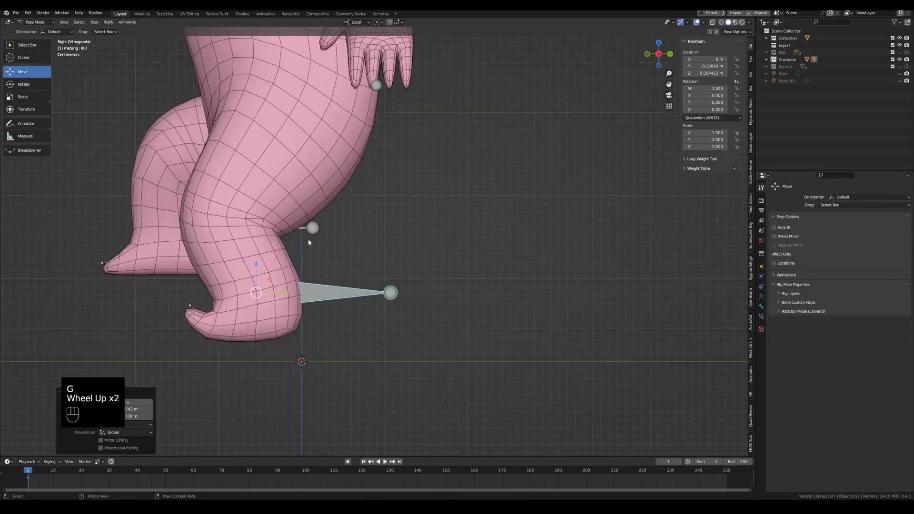
- Try lowering the left foot's IK bone and clearing its rotation and location to check the knee's deformation
key(g)
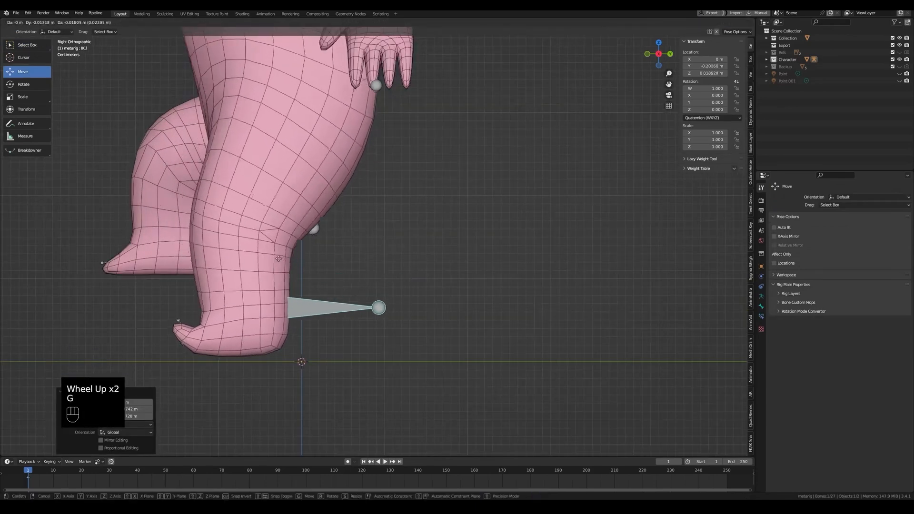
click(311, 252)
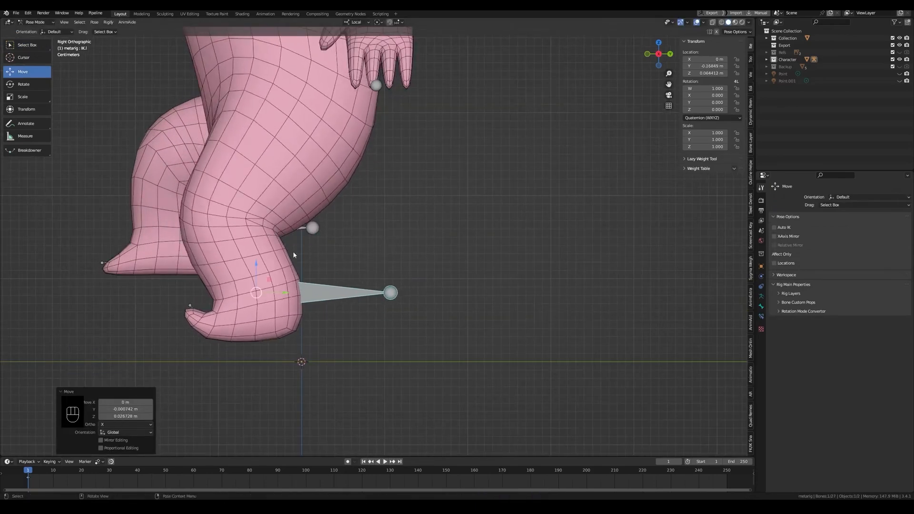
key(alt+r)
key(alt+g)
key(ctrl+z)
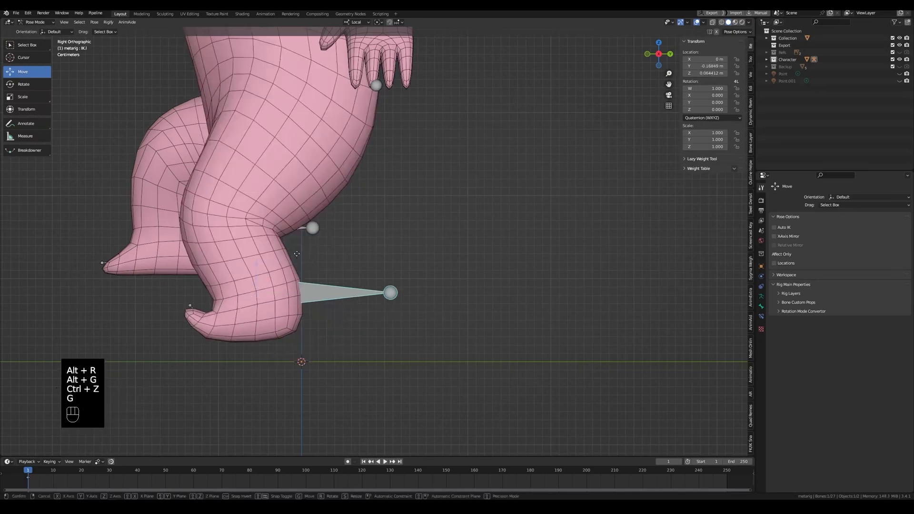
click(297, 255)
- Reopen the character mesh in Edit Mode and slide the upper V vertices of the left knee up to the next loop
key(ctrl+Tab)
click(287, 244)
key(Tab)
scroll(302, 238, up, 2)
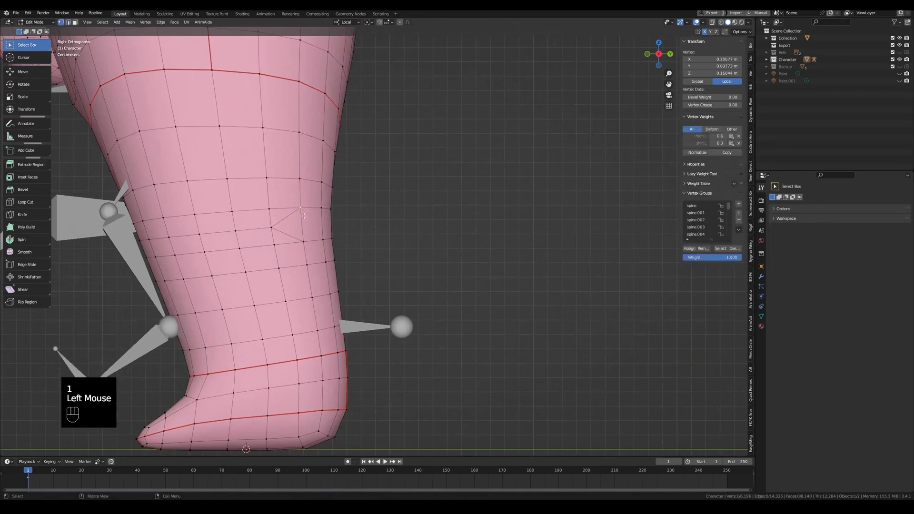
key(g)
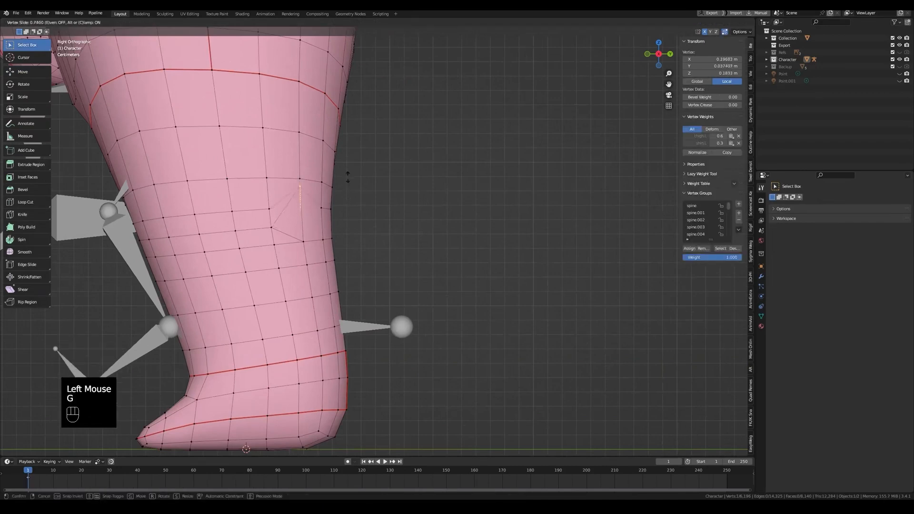
click(344, 187)
middle_drag(367, 230, 299, 235)
key(g)
- Dissolve the remaining upper edge loop behind the left knee and save the file
key(2)
alt+click(199, 215)
key(ctrl+x)
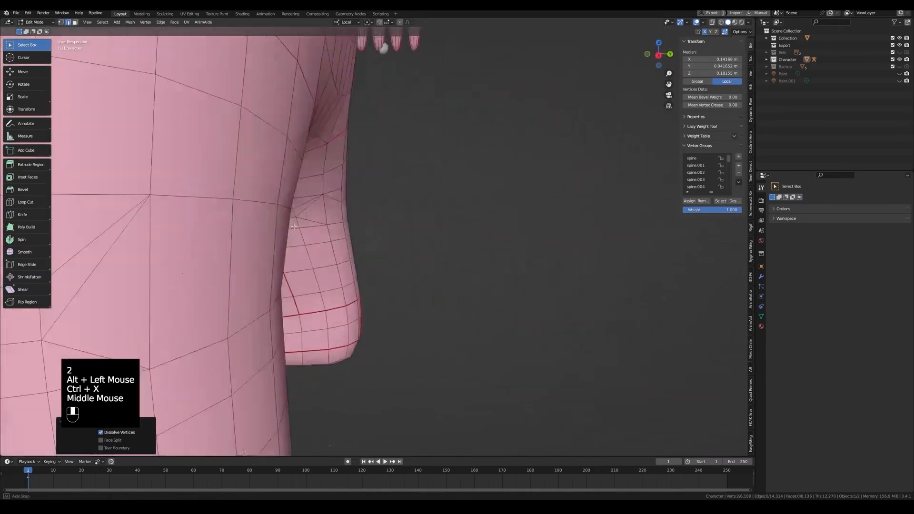
scroll(328, 233, down, 1)
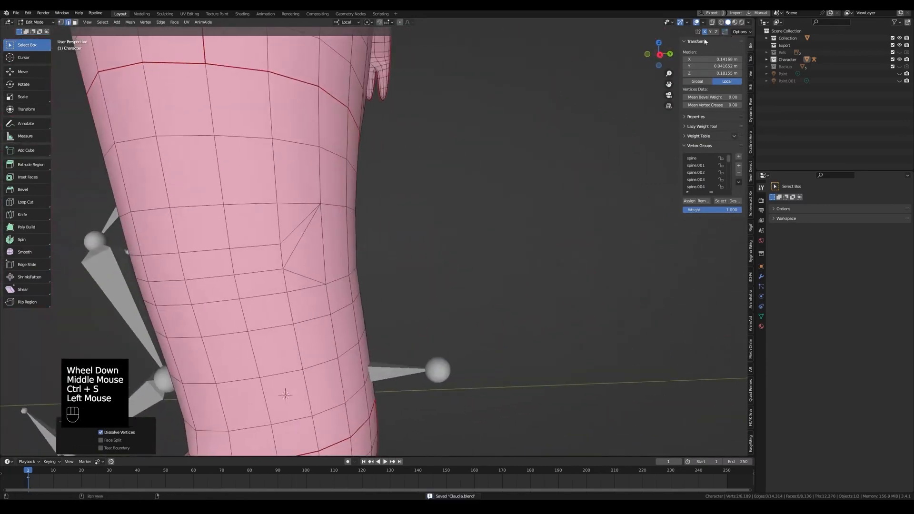
- Dissolve the corresponding upper edge loop behind the right knee and save the file
middle_drag(440, 214, 297, 206)
shift+middle_drag(297, 206, 381, 198)
mouse_move(381, 198)
middle_down()
mouse_move(350, 193)
mouse_move(383, 202)
middle_up()
shift+middle_drag(333, 219, 457, 230)
alt+click(372, 209)
key(ctrl+x)
key(ctrl+s)
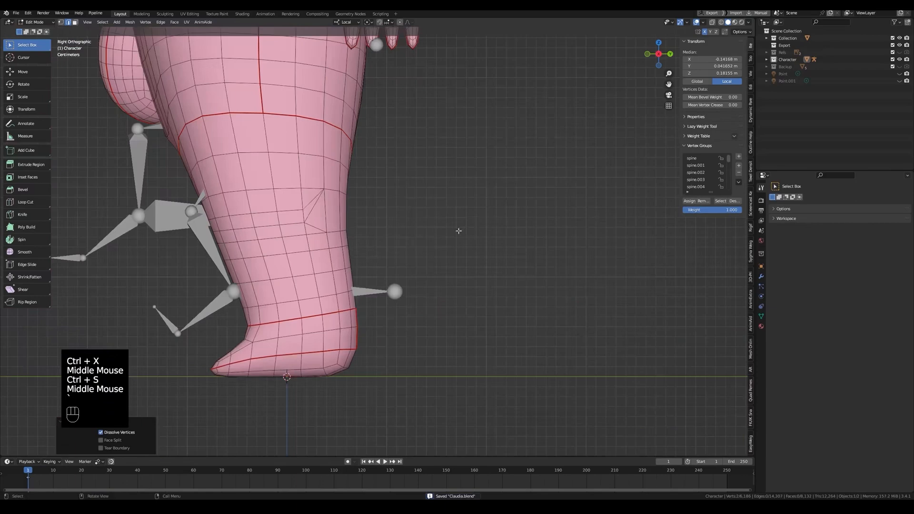
- Return to the armature's Pose Mode and move the left foot's IK bone to test the knee in the right side view
key(grave)
scroll(413, 237, down, 2)
key(Tab)
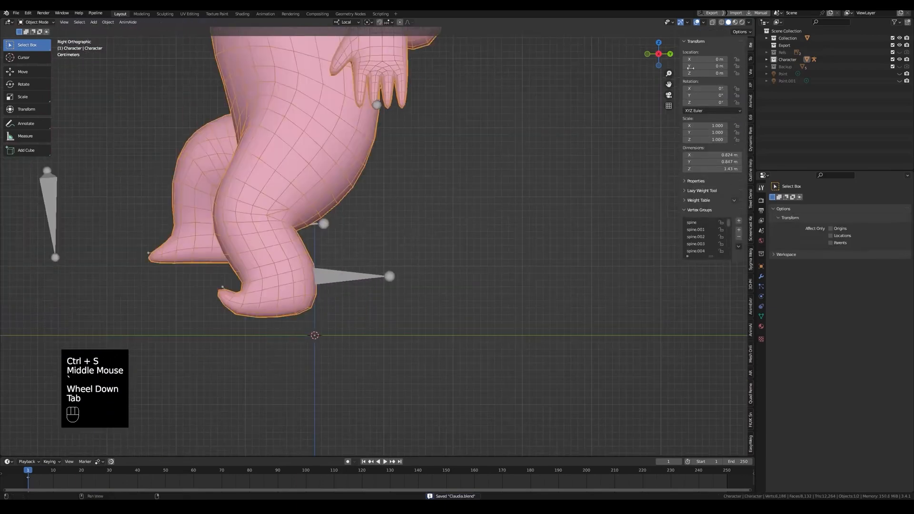
scroll(374, 204, up, 1)
click(325, 235)
click(316, 276)
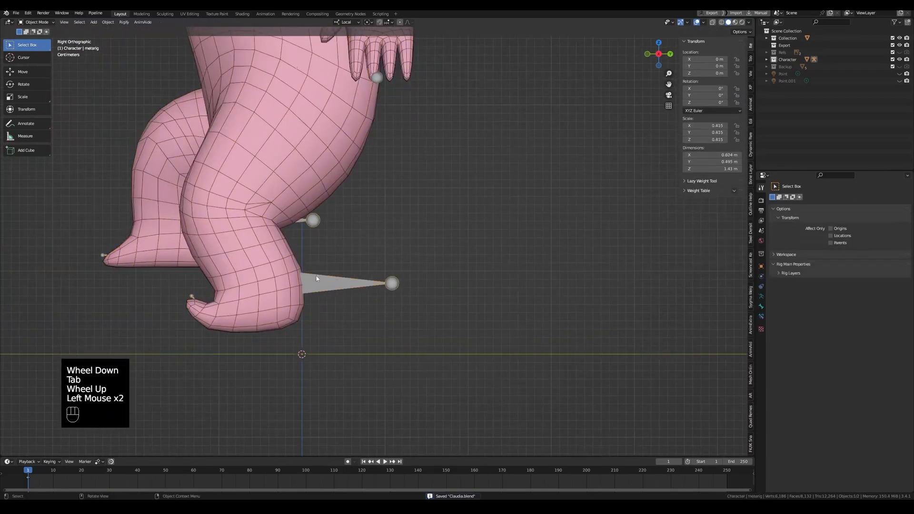
key(ctrl+Tab)
click(325, 276)
key(g)
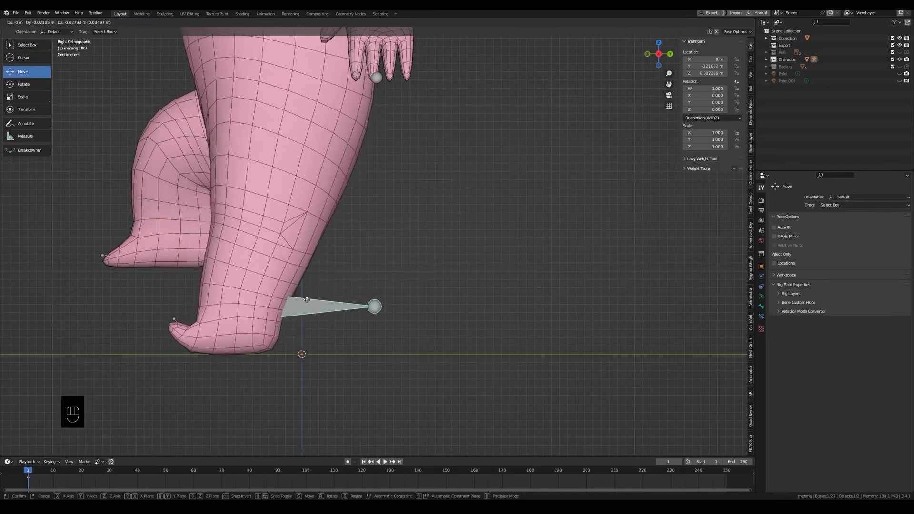
click(341, 276)
- Select all of the armature's bones and clear their rotation and location
key(a)
alt+scroll(292, 273, up, 1)
key(alt+r)
key(alt+g)
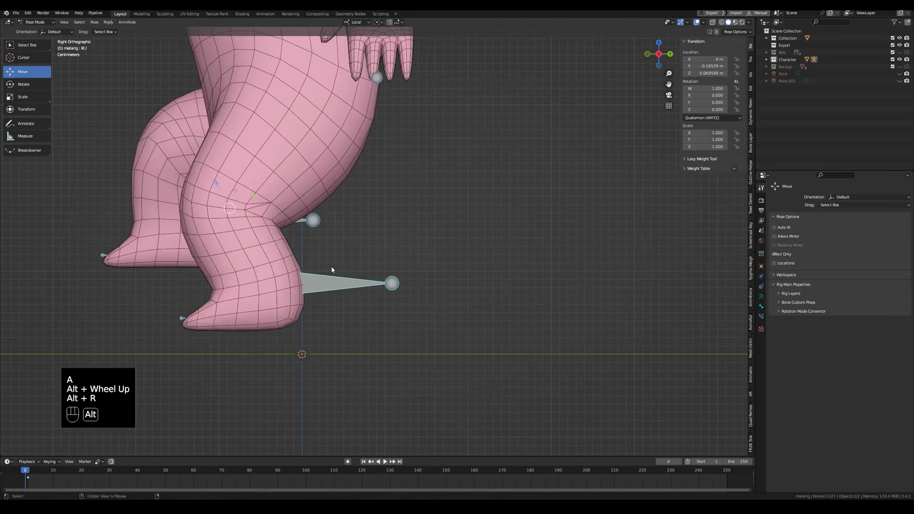
- Save the file and move the left foot's IK bone forward and up in the right side view to raise the leg
scroll(292, 272, down, 2)
middle_drag(293, 273, 412, 265)
scroll(365, 271, down, 2)
key(ctrl+s)
click(404, 327)
key(grave)
key(g)
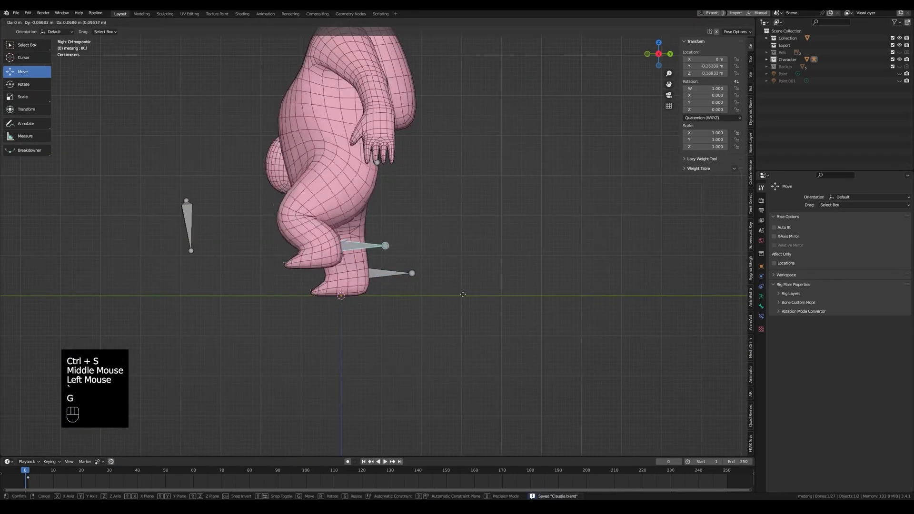
click(433, 292)
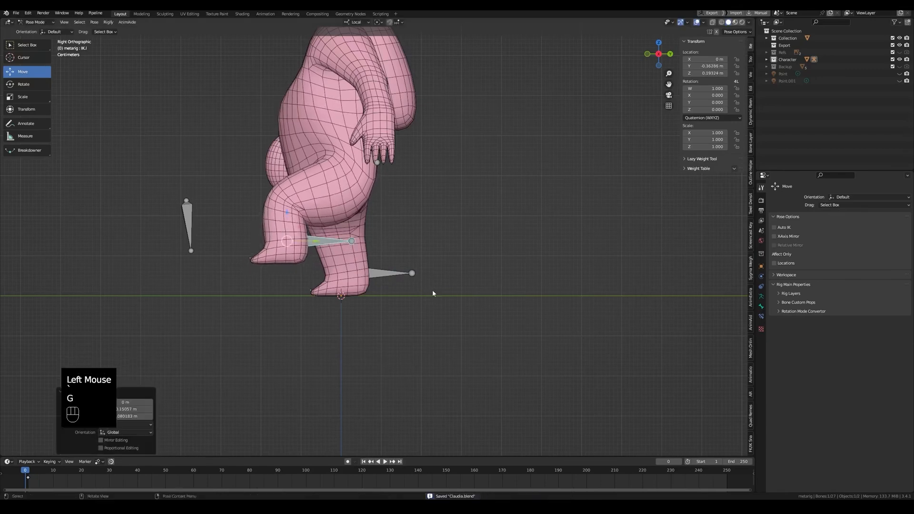
- Return to Object Mode, select the armature together with the character mesh, and enter Weight Paint mode
middle_drag(433, 292, 346, 233)
key(ctrl+Tab)
click(377, 170)
middle_drag(377, 170, 412, 213)
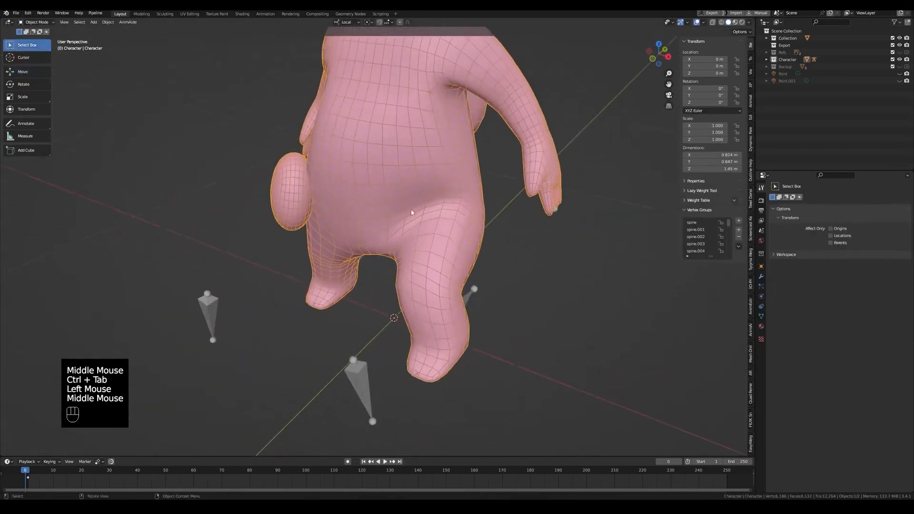
click(467, 299)
shift+click(457, 225)
key(ctrl+Tab)
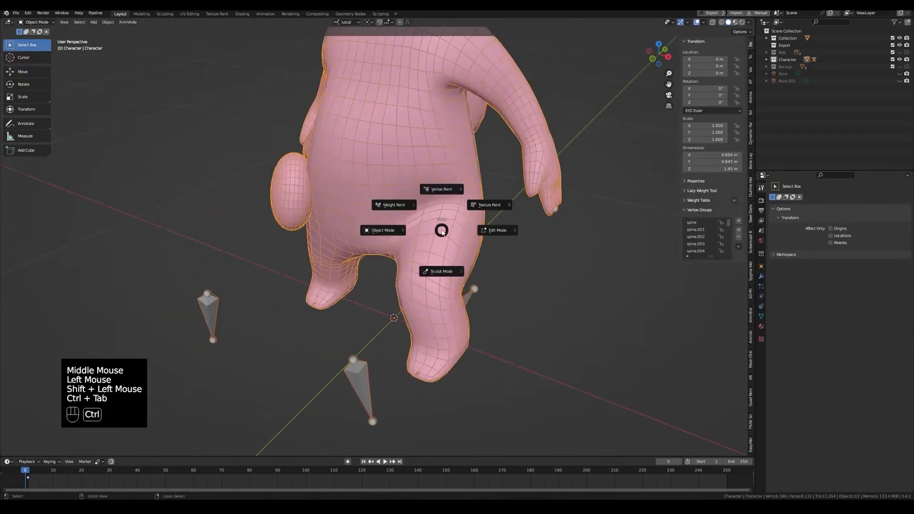
- Select the thigh.L bone through the mesh to show its weights
mouse_move(419, 215)
middle_down()
mouse_move(415, 247)
mouse_move(408, 206)
middle_up()
key(alt+z)
ctrl+click(416, 249)
key(alt+z)
scroll(416, 249, up, 2)
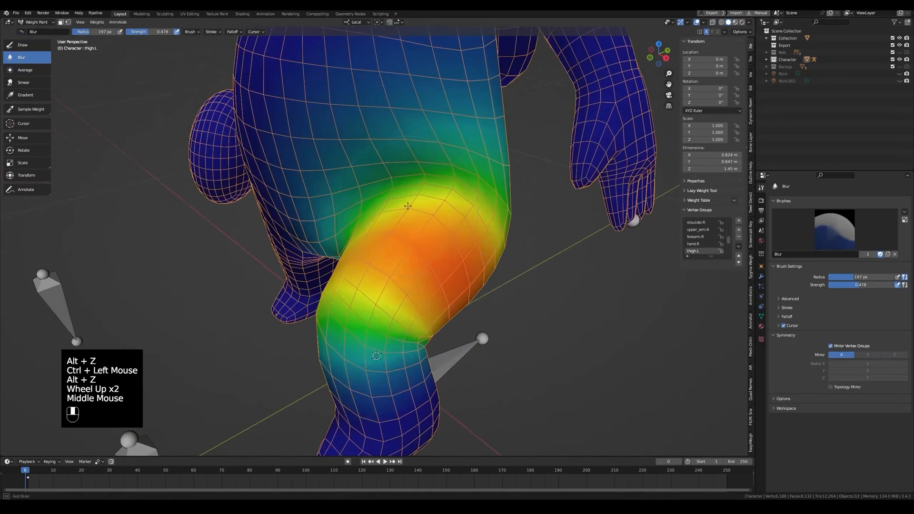
- Blur the thigh.L weights around the left hip
click(419, 164)
mouse_move(419, 163)
middle_down()
mouse_move(405, 190)
mouse_move(339, 199)
mouse_move(338, 228)
middle_up()
scroll(381, 200, up, 2)
middle_drag(338, 228, 333, 316)
scroll(336, 267, down, 2)
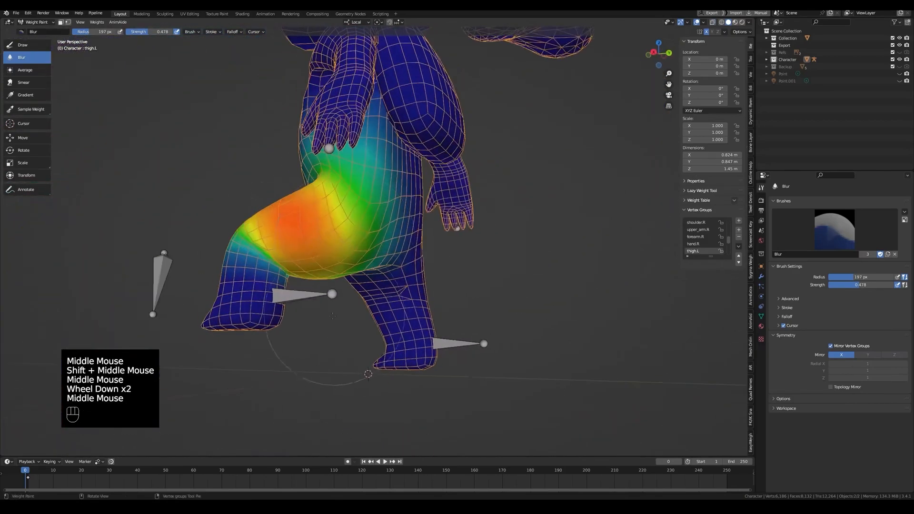
- Select the left foot's IK bone and move it farther forward and up in the right side view
ctrl+click(309, 295)
key(grave)
key(g)
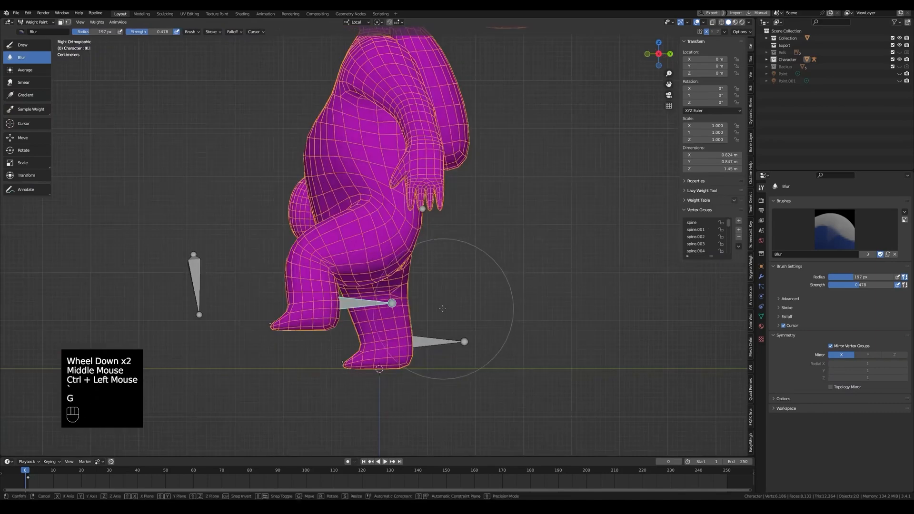
click(429, 295)
key(g)
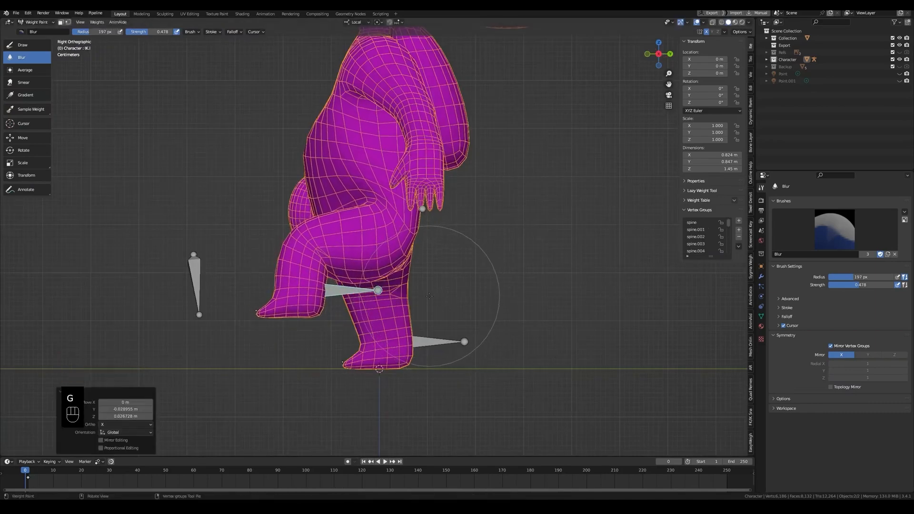
middle_drag(418, 277, 328, 281)
- Select the lowest spine bone from behind to show its weights and choose the Add brush
key(grave)
key(grave)
mouse_move(408, 268)
middle_down()
mouse_move(334, 259)
mouse_move(287, 236)
mouse_move(330, 250)
mouse_move(290, 240)
middle_up()
key(alt+z)
ctrl+click(331, 249)
key(alt+z)
scroll(331, 250, up, 3)
key(1)
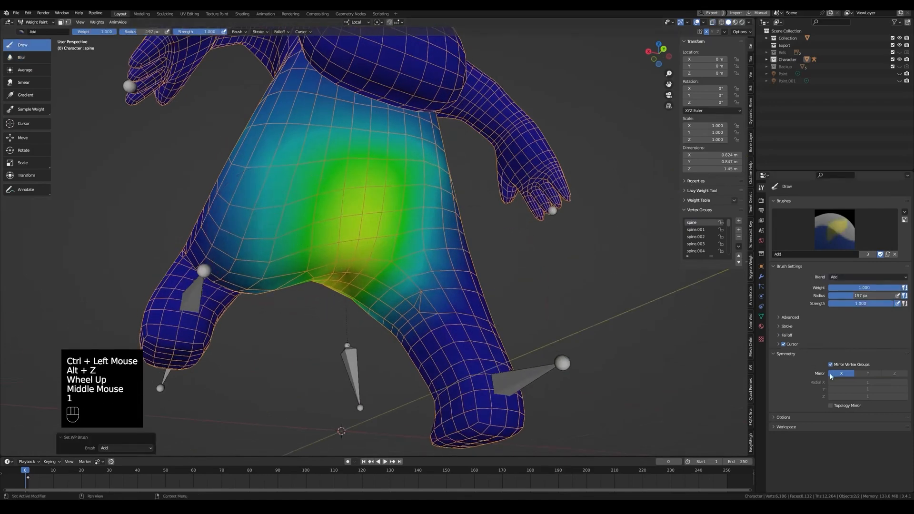
- Undo the full-strength trial stroke and set the Add brush to strength 0.026 and radius 209 px
drag(265, 241, 278, 237)
key(ctrl+z)
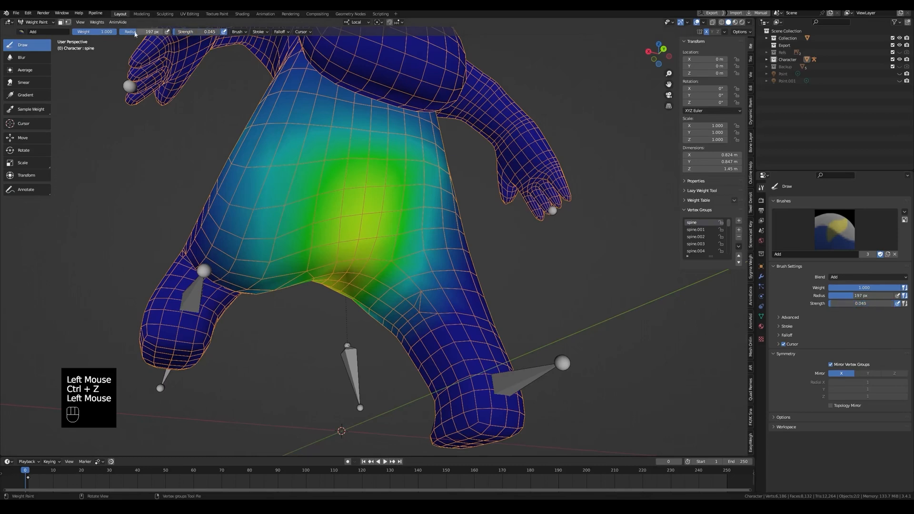
click(31, 33)
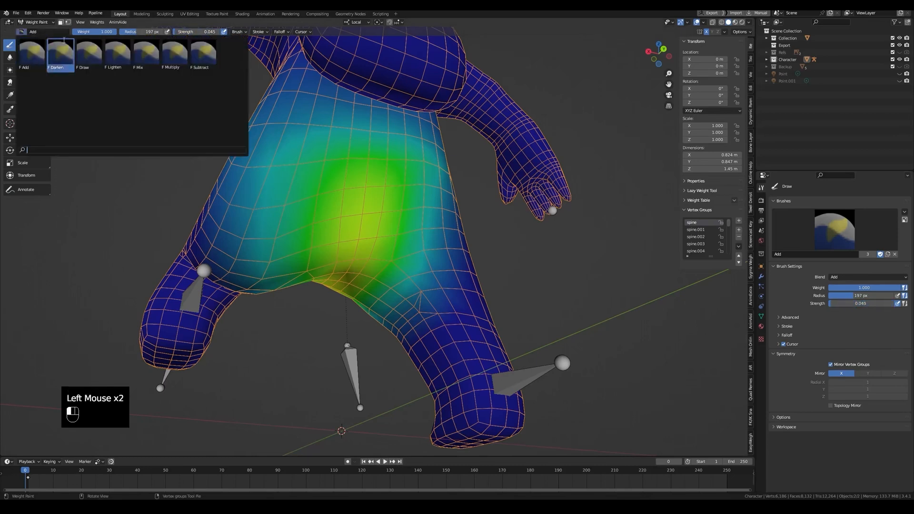
click(31, 63)
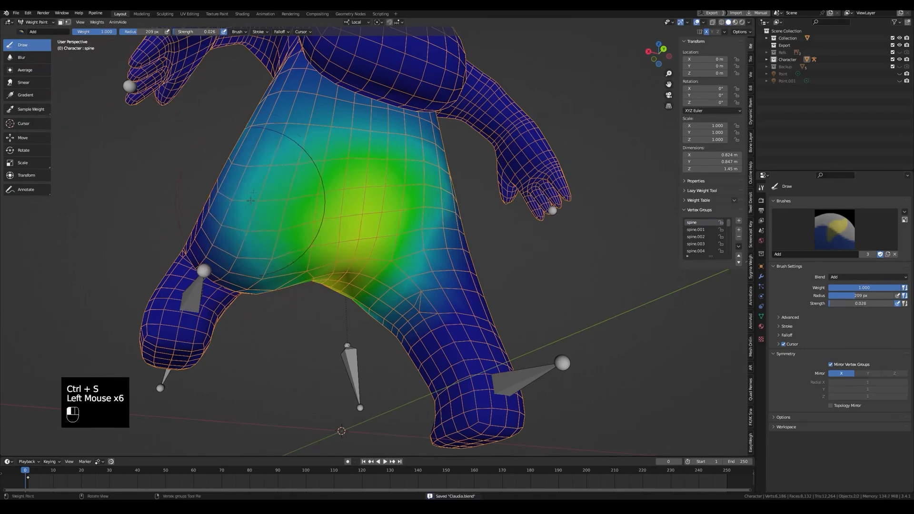
- Add spine weight across the buttocks and the raised leg's hip from several angles, undoing the last stroke
middle_drag(256, 177, 299, 210)
click(321, 190)
double_click(320, 197)
click(312, 201)
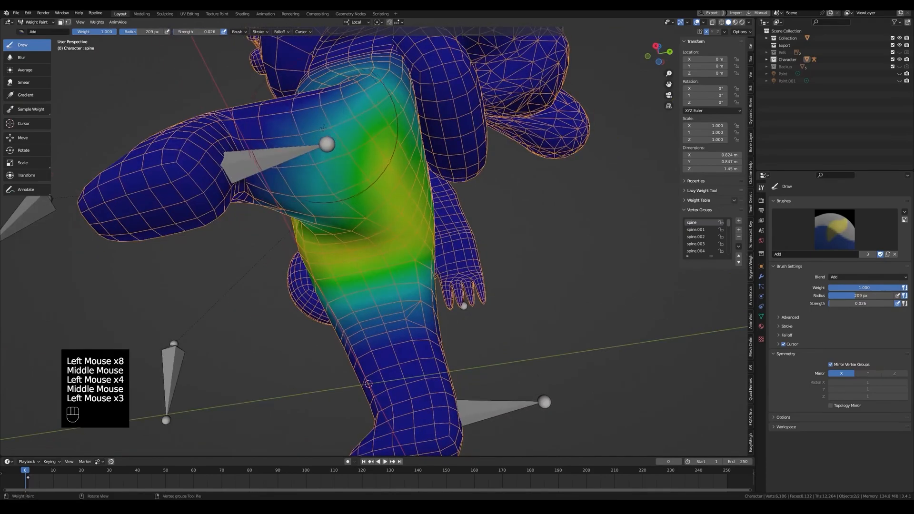
mouse_move(323, 128)
middle_down()
mouse_move(297, 152)
mouse_move(317, 164)
mouse_move(326, 224)
mouse_move(367, 192)
mouse_move(357, 224)
mouse_move(369, 185)
mouse_move(329, 213)
middle_up()
click(321, 151)
click(313, 182)
click(293, 158)
click(303, 169)
click(366, 192)
click(346, 177)
click(363, 215)
click(364, 215)
click(389, 214)
click(357, 224)
click(357, 224)
double_click(369, 186)
key(ctrl+z)
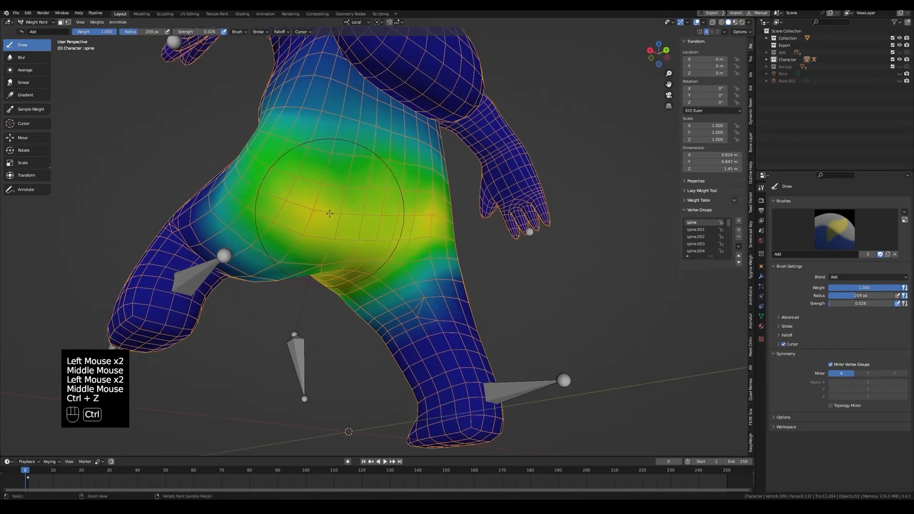
- Blur the spine weights across the buttocks with the Blur brush at strength 0.478
click(21, 57)
click(286, 178)
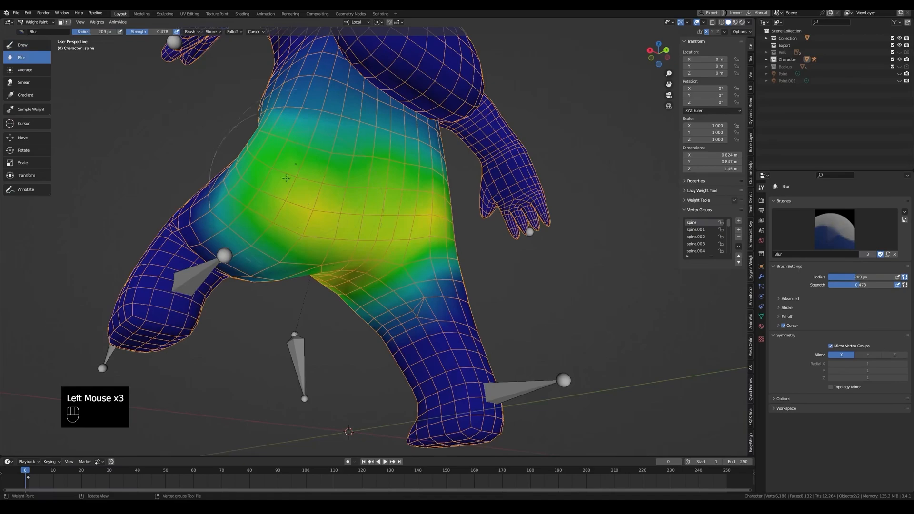
click(317, 243)
middle_drag(317, 244, 358, 251)
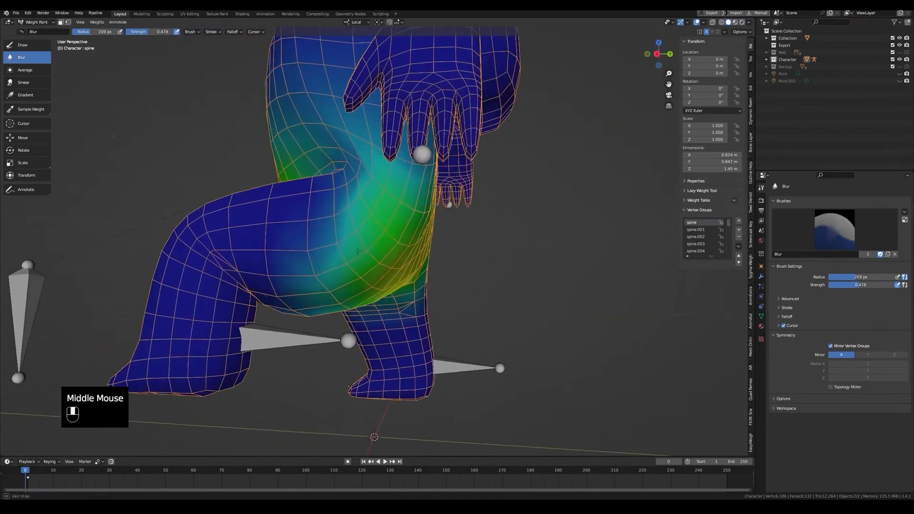
- Return to the Add brush, add a little spine weight at the side of the hip, and set the radius to 199 px
click(22, 45)
mouse_move(361, 211)
middle_down()
mouse_move(443, 244)
mouse_move(360, 186)
middle_up()
scroll(444, 244, up, 2)
click(448, 257)
click(447, 257)
key(f)
click(356, 187)
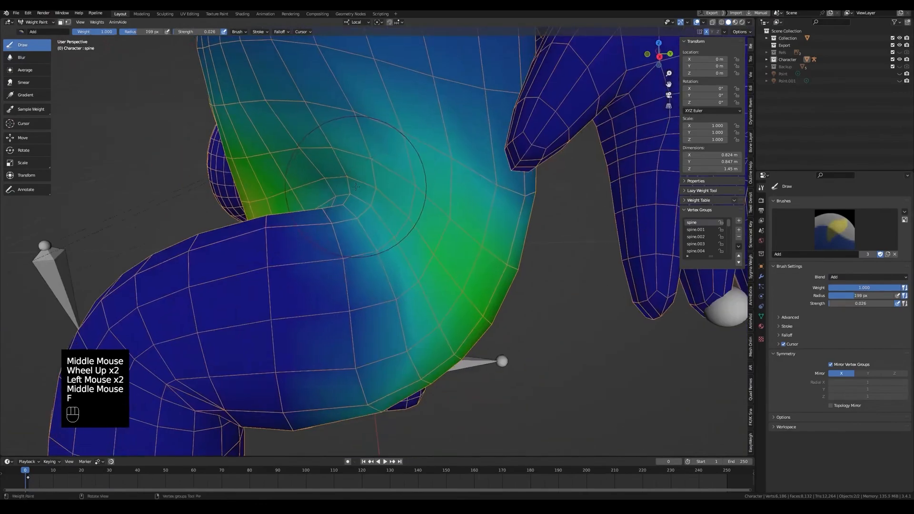
- Build up the spine weight on the outer side of the left hip, undoing one misplaced stroke
mouse_move(394, 219)
middle_down()
mouse_move(419, 168)
mouse_move(457, 200)
mouse_move(512, 210)
mouse_move(471, 220)
middle_up()
click(444, 193)
click(476, 205)
key(ctrl+z)
key(f)
scroll(602, 167, up, 2)
click(601, 168)
scroll(547, 181, down, 1)
click(519, 203)
scroll(511, 209, down, 1)
click(495, 214)
click(471, 220)
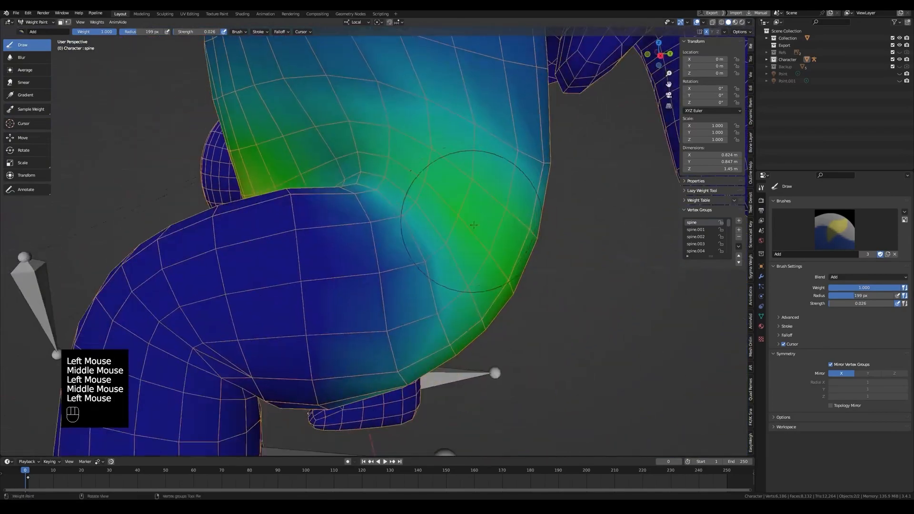
- Touch up the spine weight around the front of the hip and save the file
scroll(438, 191, down, 1)
mouse_move(438, 191)
middle_down()
mouse_move(357, 205)
mouse_move(305, 195)
mouse_move(297, 159)
mouse_move(342, 200)
mouse_move(480, 283)
mouse_move(453, 283)
middle_up()
scroll(357, 205, down, 1)
click(305, 196)
click(298, 159)
scroll(298, 158, down, 1)
key(ctrl+s)
- Clear all bones' rotation and location, and raise the left foot's IK bone again in the right side view
key(a)
key(alt+r)
key(alt+g)
scroll(480, 283, down, 2)
middle_drag(453, 282, 419, 282)
ctrl+click(468, 311)
key(grave)
key(g)
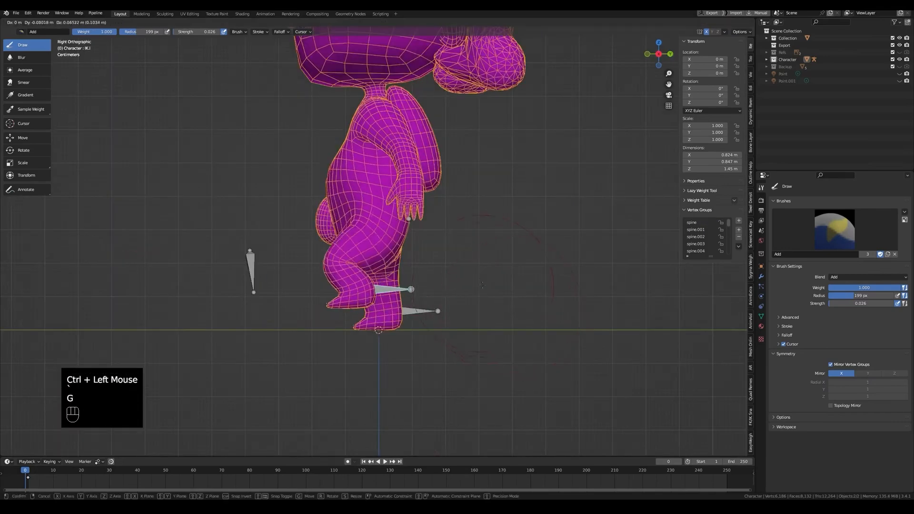
click(333, 228)
- Select the lowest spine bone through the mesh to show its weights on the front of the hips
middle_drag(333, 229, 144, 112)
key(alt+z)
ctrl+click(390, 224)
key(alt+z)
scroll(145, 112, up, 1)
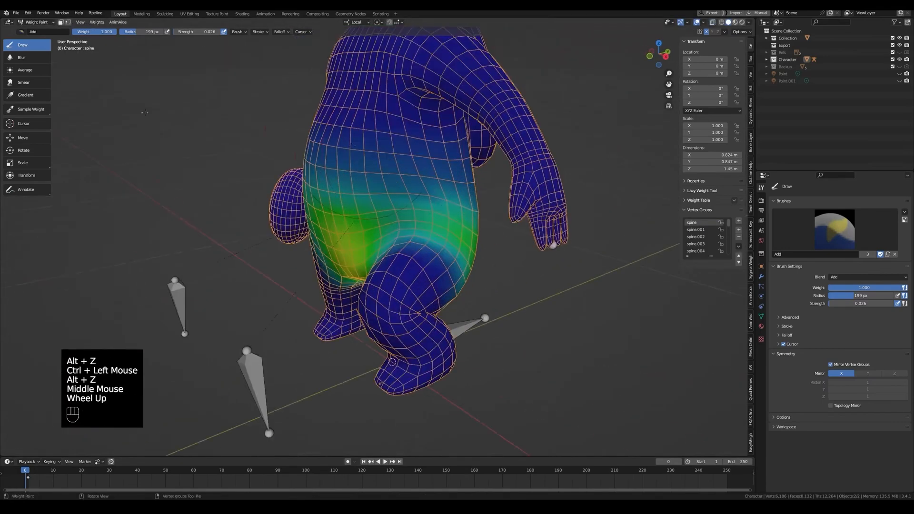
- Switch to the Subtract brush and reduce the spine weight around the hips with a few strokes
click(22, 32)
click(21, 32)
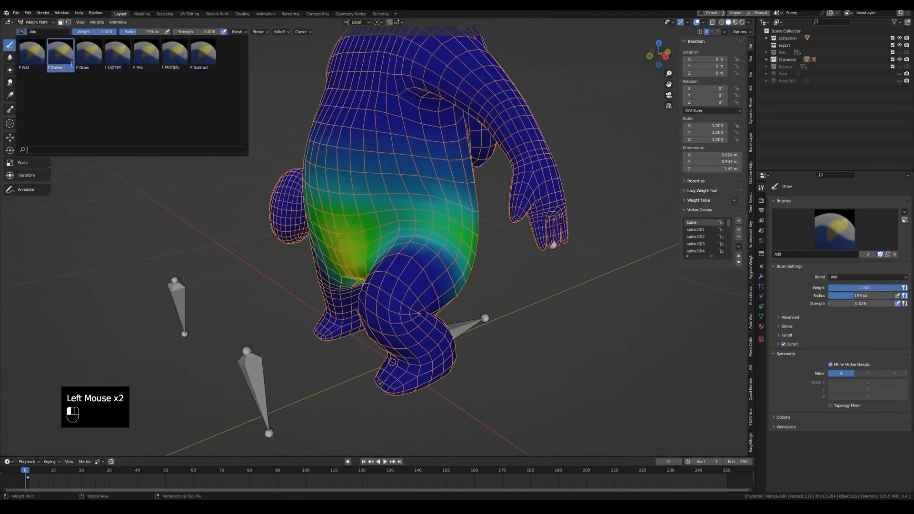
click(204, 53)
mouse_move(410, 138)
middle_down()
mouse_move(430, 122)
mouse_move(333, 138)
middle_up()
click(333, 138)
mouse_move(333, 138)
middle_down()
mouse_move(276, 152)
mouse_move(333, 204)
mouse_move(404, 195)
mouse_move(409, 167)
middle_up()
click(324, 148)
click(329, 157)
scroll(333, 205, down, 1)
- Select the linked oval piece on the character's back in Edit Mode and separate it into its own object
key(Tab)
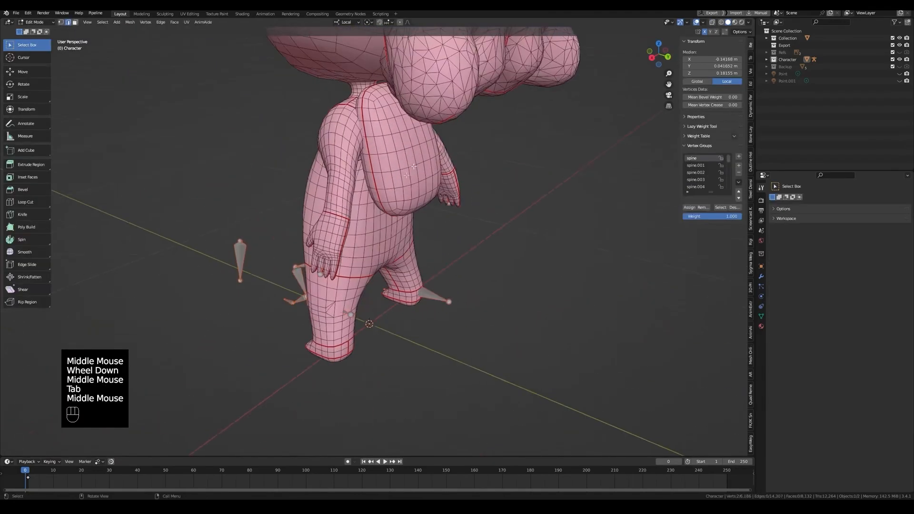
click(409, 168)
key(alt+a)
key(l)
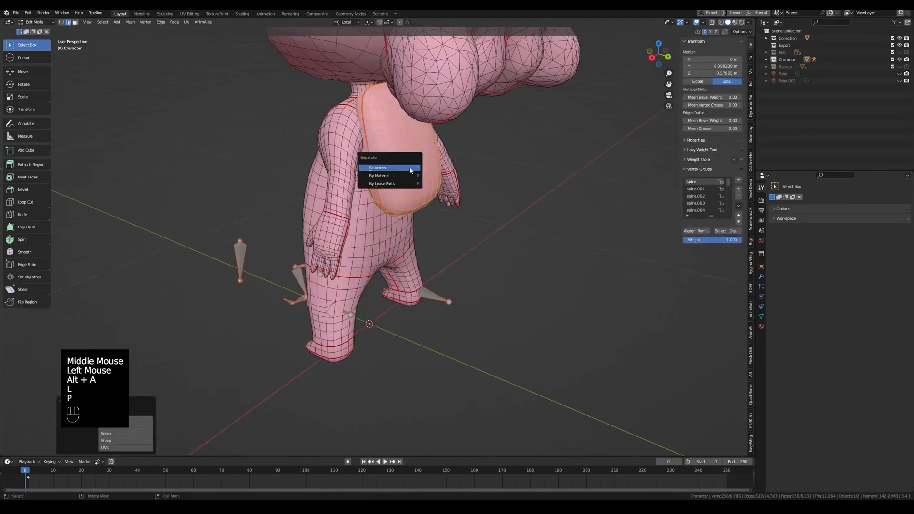
click(410, 168)
- Return to Weight Paint mode and hide the separated back piece
key(Tab)
scroll(411, 171, up, 1)
middle_drag(410, 171, 581, 170)
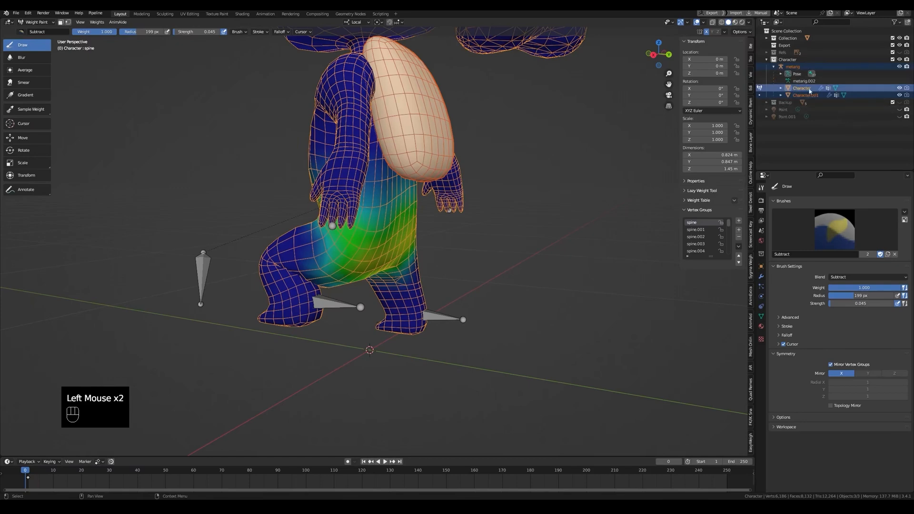
click(815, 97)
click(899, 97)
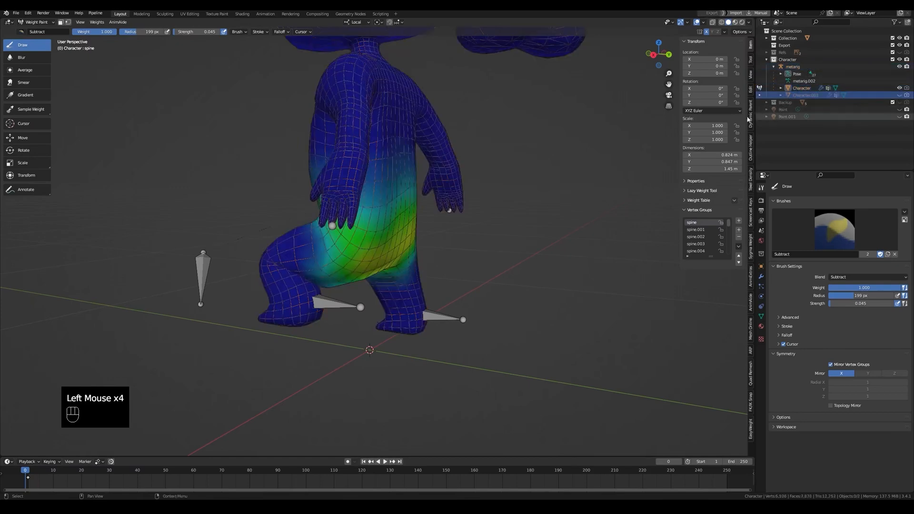
- Display the bones through the mesh, select spine.001 to show its weights, and switch to the Blur brush
middle_drag(343, 191, 49, 94)
scroll(321, 201, up, 2)
ctrl+click(322, 201)
key(alt+z)
ctrl+click(344, 165)
ctrl+click(344, 164)
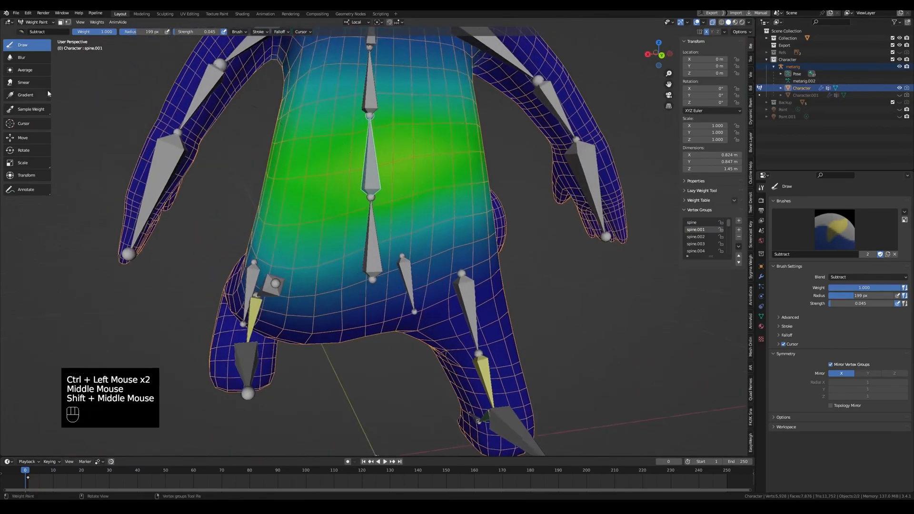
click(27, 60)
- Test-rotate the spine.001 bone and clear the rotation and location of all bones
middle_drag(350, 198, 390, 238)
key(r)
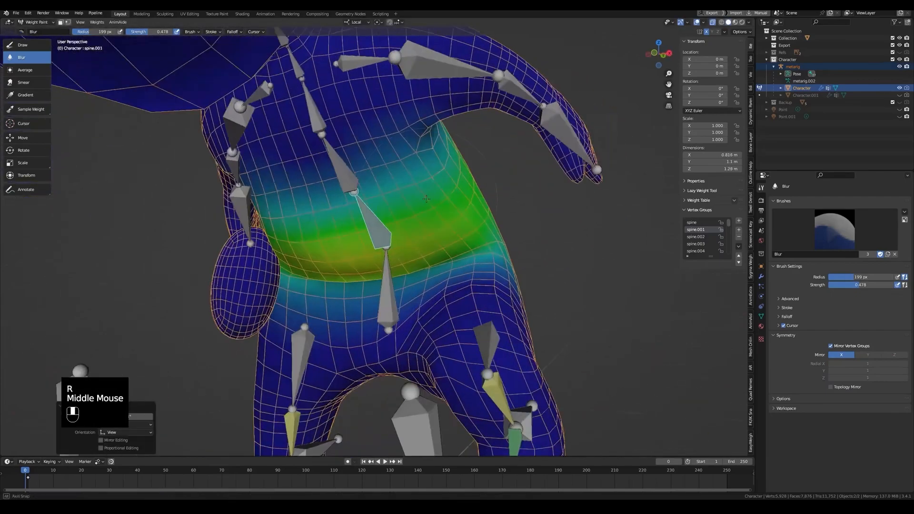
key(alt+r)
key(alt+g)
scroll(405, 267, down, 1)
key(a)
key(alt+r)
key(alt+g)
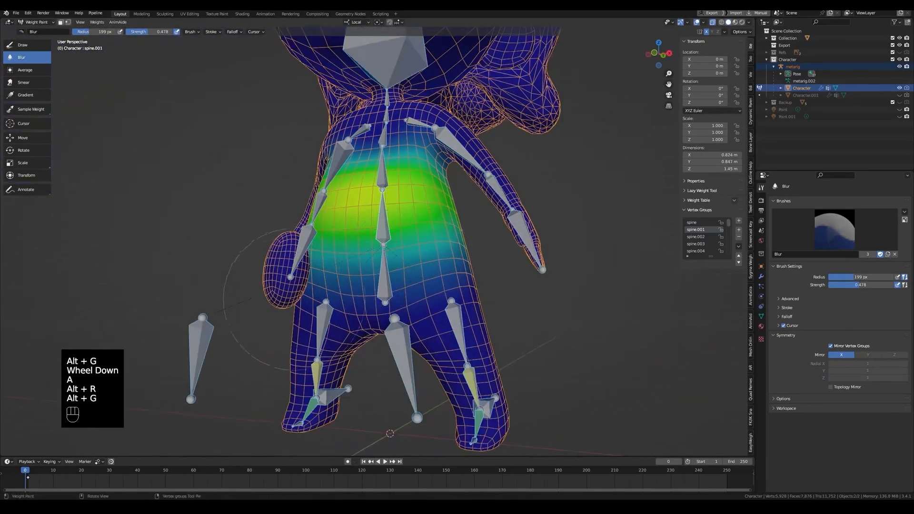
- Rotate the spine.001 bone in the right side view to bend the torso forward
key(grave)
ctrl+click(431, 224)
key(r)
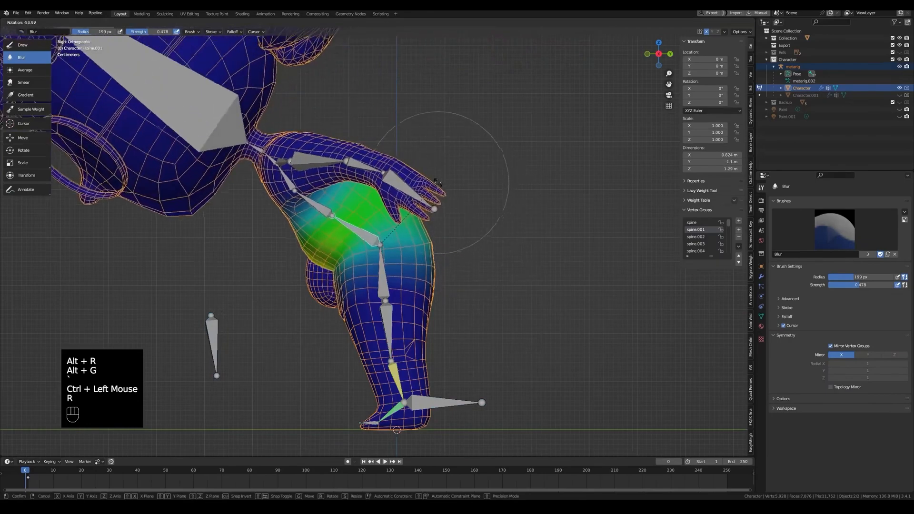
click(442, 188)
scroll(444, 192, down, 1)
middle_drag(329, 226, 390, 239)
scroll(389, 240, up, 3)
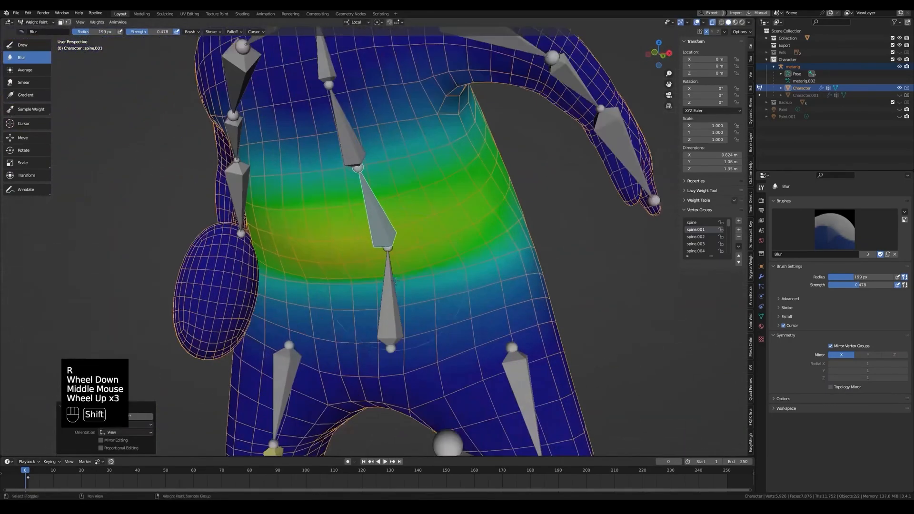
- Blur the spine.001 weights across the belly and back, turning X-ray off for the back
shift+middle_drag(432, 273, 432, 257)
click(432, 257)
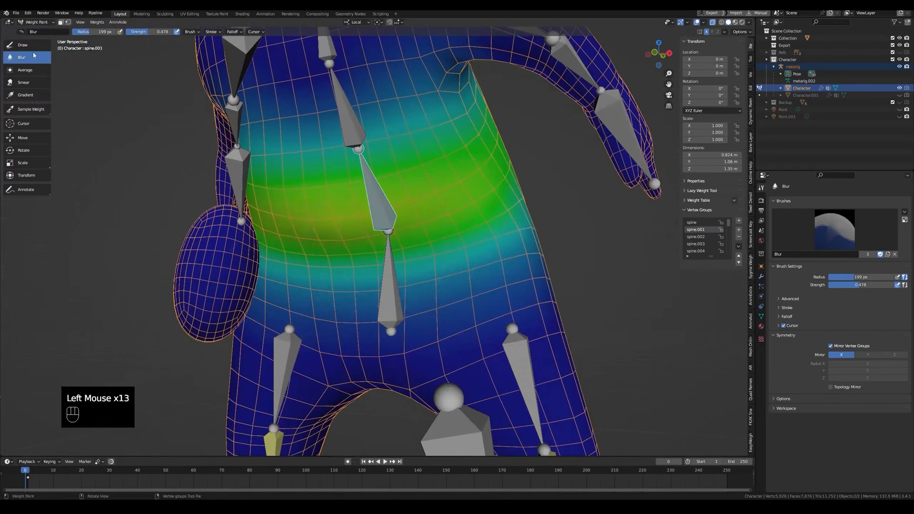
scroll(447, 261, down, 1)
middle_drag(448, 261, 334, 218)
key(alt+z)
click(385, 240)
click(334, 217)
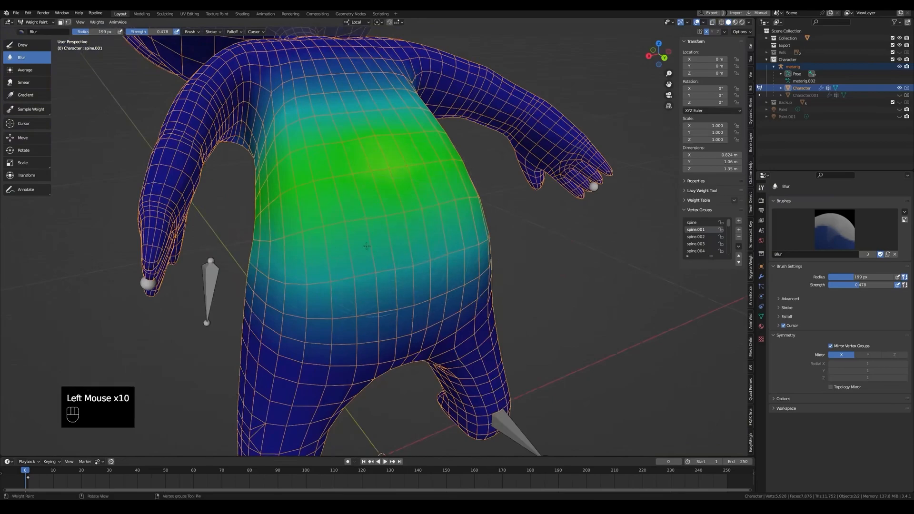
- Save the file and clear the spine.001 bone's rotation
mouse_move(367, 247)
middle_down()
mouse_move(346, 240)
mouse_move(364, 248)
mouse_move(357, 258)
middle_up()
key(ctrl+s)
key(alt+r)
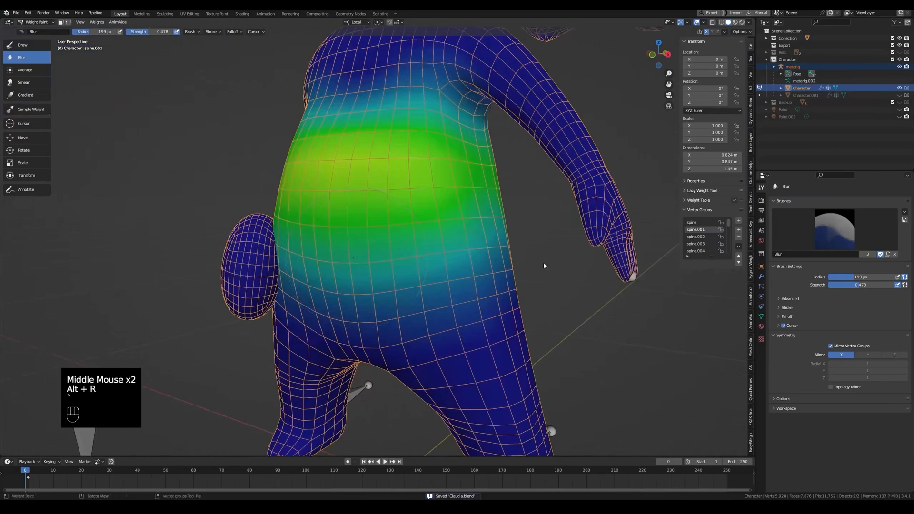
- Select the spine.002 bone and rotate it to bend the upper torso, turning X-ray back off
key(grave)
scroll(543, 266, down, 1)
key(alt+z)
ctrl+click(405, 188)
key(alt+z)
key(r)
click(453, 155)
- Blur the spine.002 weights around the crease of the bent torso
middle_drag(452, 155, 362, 209)
scroll(377, 180, up, 2)
middle_drag(361, 210, 348, 243)
scroll(342, 255, up, 1)
click(342, 254)
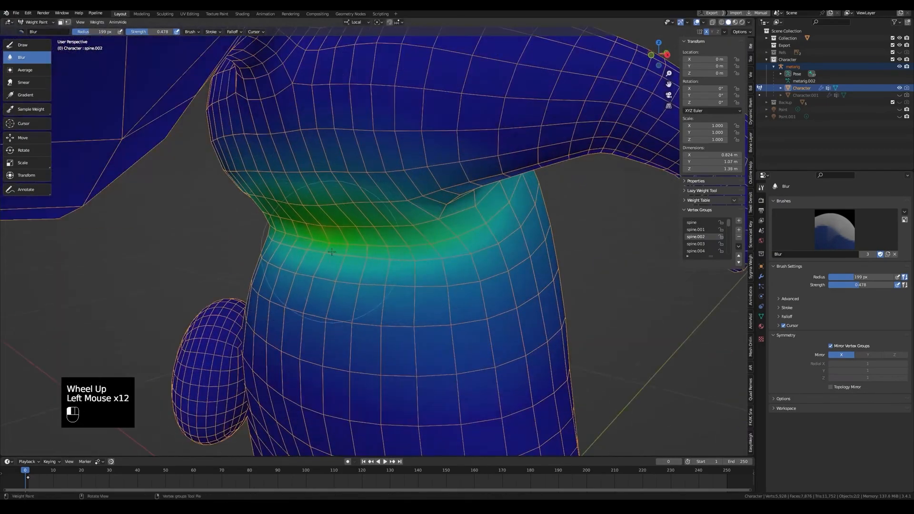
click(332, 252)
- Clear the spine.002 bone's rotation, test-rotate it again and reset it to the rest pose
scroll(523, 248, down, 1)
key(alt+r)
key(r)
middle_drag(519, 265, 400, 195)
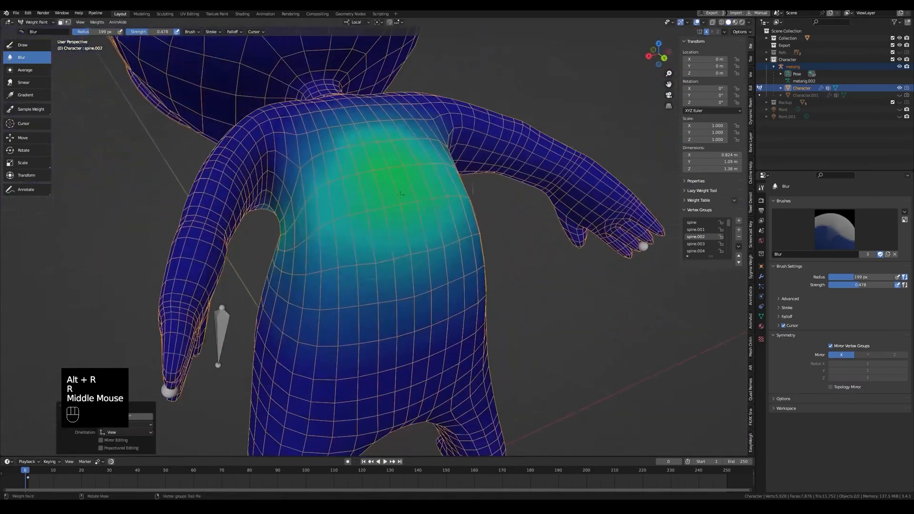
key(grave)
key(alt+r)
- Select the upper_arm.L bone in the front view and rotate it to raise the arm
middle_drag(592, 228, 495, 200)
key(grave)
key(alt+z)
ctrl+click(486, 158)
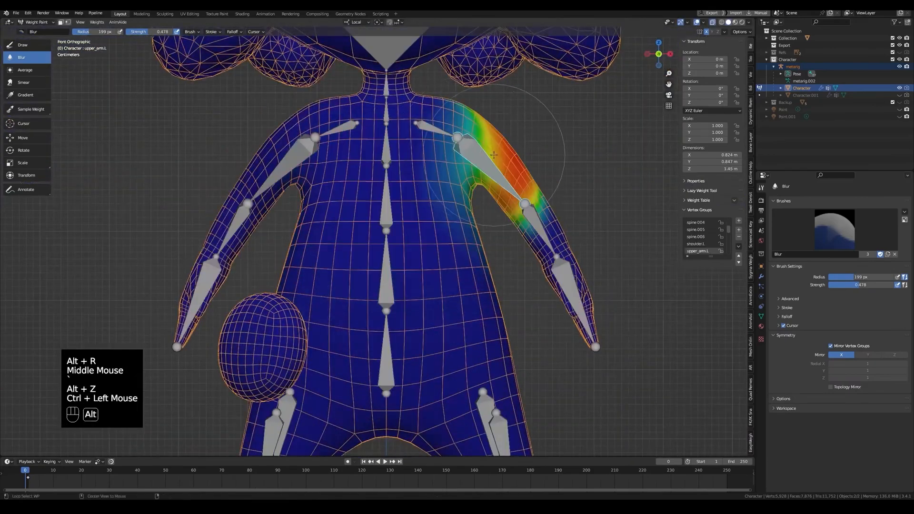
key(alt+z)
key(r)
click(543, 80)
- Blur the upper_arm.L weights around the raised shoulder with a 311 px brush
middle_drag(543, 80, 493, 155)
scroll(508, 128, up, 1)
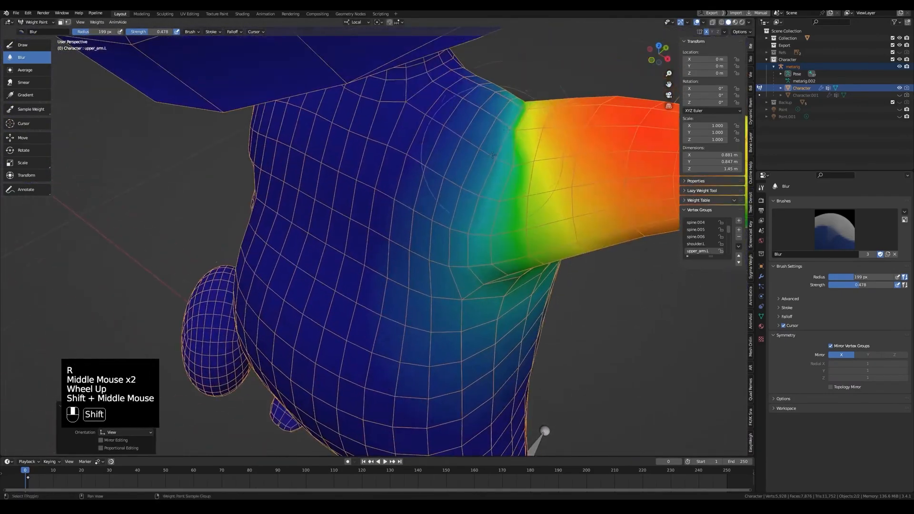
mouse_move(515, 121)
middle_down()
mouse_move(335, 115)
mouse_move(428, 181)
middle_up()
scroll(336, 114, up, 3)
middle_drag(428, 181, 395, 204)
scroll(395, 204, up, 2)
middle_drag(395, 205, 411, 223)
click(411, 223)
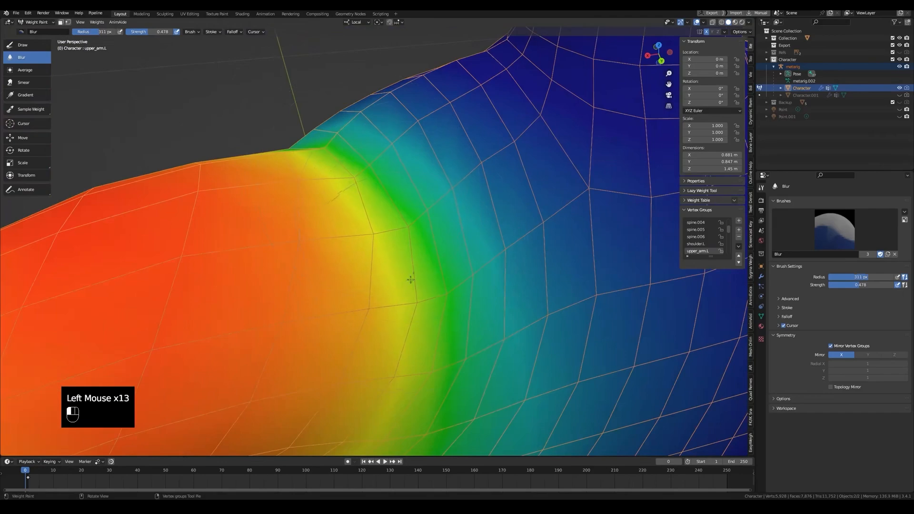
- Blur the upper_arm.L weights further around the other sides of the shoulder joint
mouse_move(412, 128)
middle_down()
mouse_move(530, 151)
mouse_move(521, 229)
middle_up()
click(435, 145)
click(436, 145)
mouse_move(435, 146)
middle_down()
mouse_move(467, 142)
mouse_move(457, 140)
mouse_move(457, 161)
middle_up()
click(455, 139)
click(455, 139)
- Switch to the shoulder.L bone and blur its weights between the neck and upper arm
key(alt+z)
ctrl+click(395, 176)
key(alt+z)
click(439, 125)
middle_drag(460, 121, 363, 129)
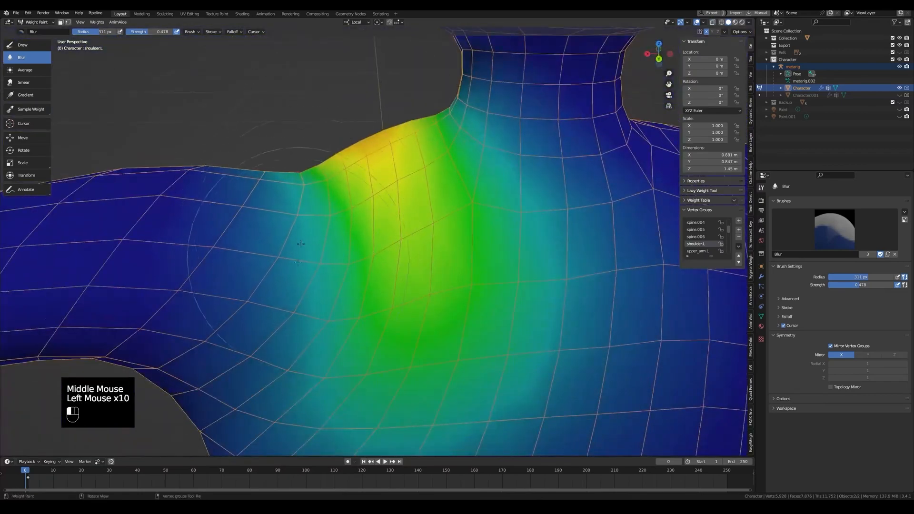
click(322, 225)
click(321, 226)
mouse_move(321, 225)
middle_down()
mouse_move(362, 200)
mouse_move(441, 235)
middle_up()
- Select the upper_arm.R bone in the front view and rotate it to raise the opposite arm
scroll(361, 200, down, 2)
key(alt+z)
key(alt+z)
middle_drag(389, 211, 519, 233)
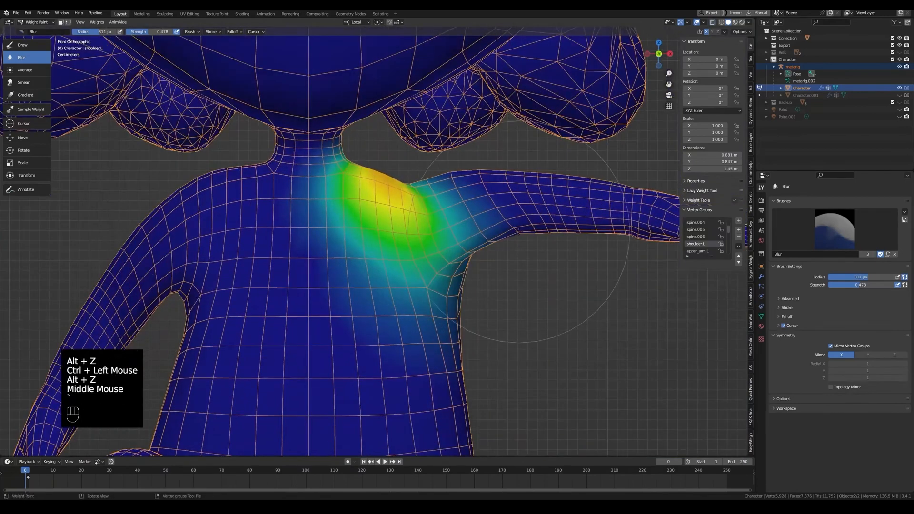
key(alt+z)
ctrl+click(233, 219)
key(alt+z)
key(r)
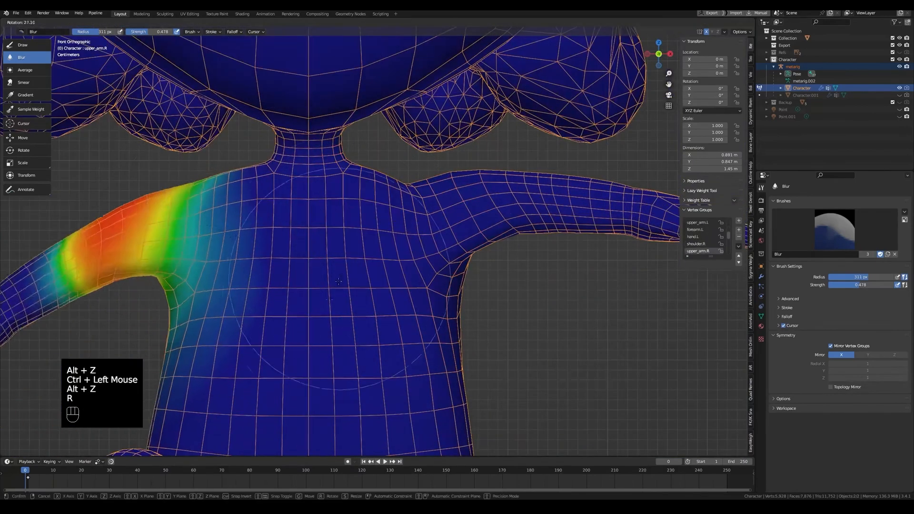
click(434, 206)
- Try blurring the upper_arm.L weights at the shoulder and undo the strokes
key(alt+z)
ctrl+click(434, 207)
key(alt+z)
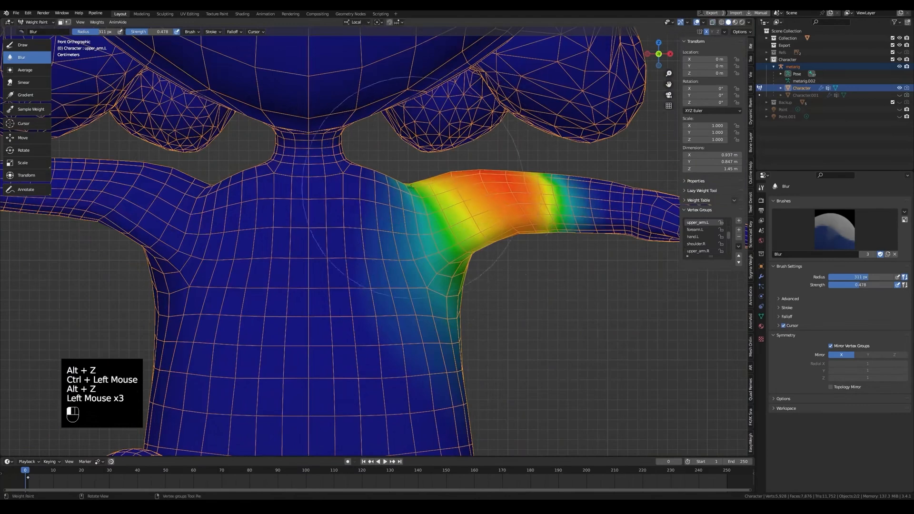
key(ctrl+z)
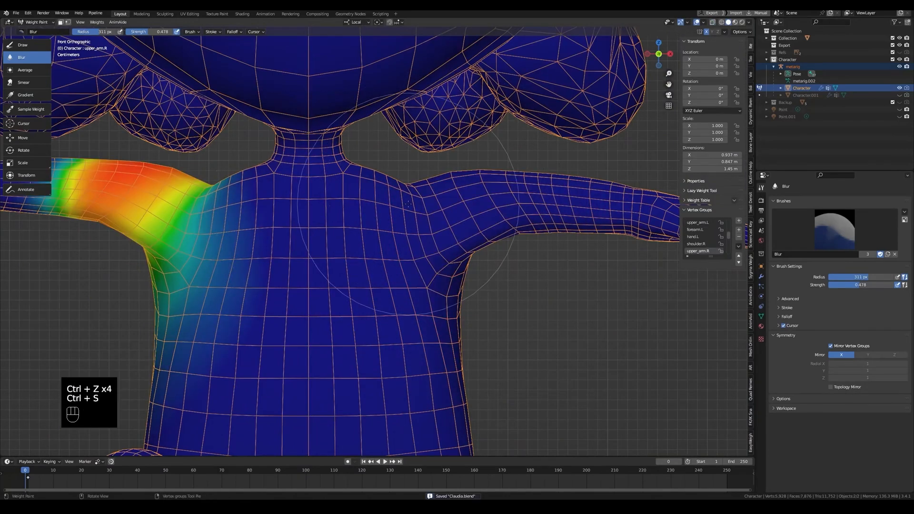
- Return to the upper_arm.L weights and switch to the Draw tool with the Subtract brush
key(alt+z)
ctrl+click(445, 207)
key(alt+z)
click(23, 45)
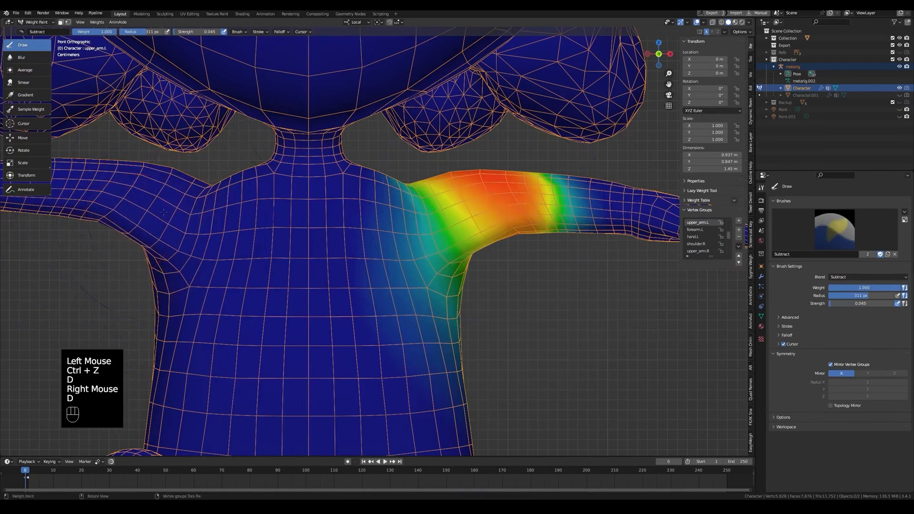
- Select the shoulder.L bone and rotate it upward to lift the shoulder toward the head
key(alt+z)
ctrl+click(376, 205)
key(alt+z)
key(r)
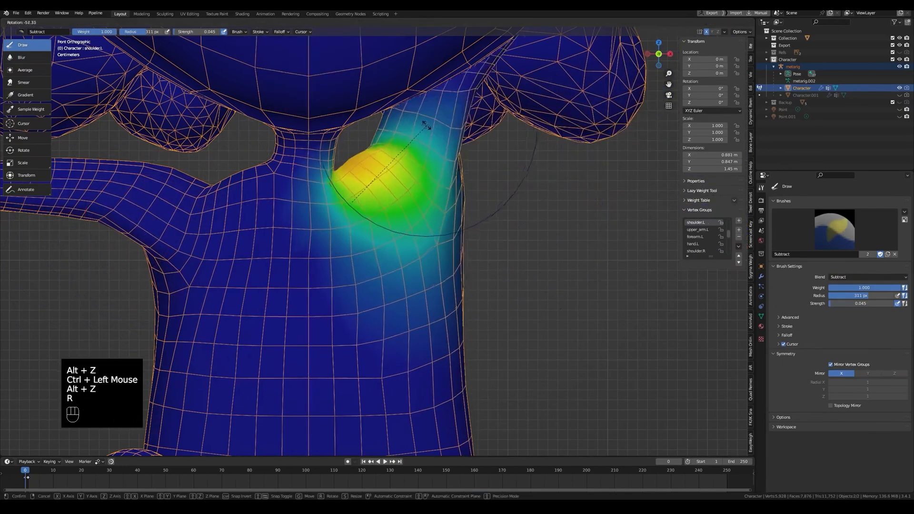
click(427, 126)
- Blur the shoulder.L weights where the lifted shoulder meets the neck
scroll(382, 214, up, 2)
shift+middle_drag(336, 147, 350, 257)
middle_drag(350, 257, 380, 266)
mouse_move(381, 266)
middle_down()
mouse_move(436, 243)
mouse_move(353, 269)
mouse_move(339, 220)
middle_up()
scroll(380, 259, up, 2)
key(3)
click(339, 219)
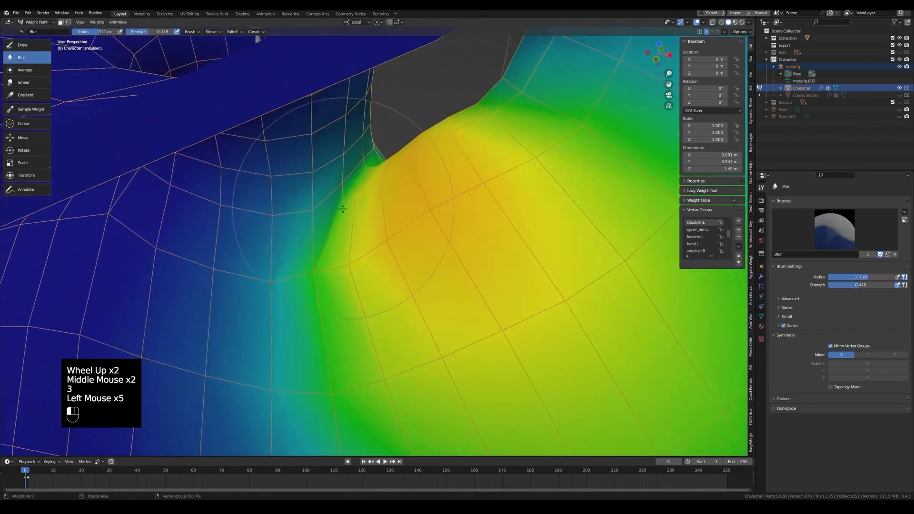
- Blur the shoulder.L weights along the back of the crease between neck and shoulder
middle_drag(131, 82, 400, 181)
scroll(428, 214, down, 2)
middle_drag(447, 238, 456, 244)
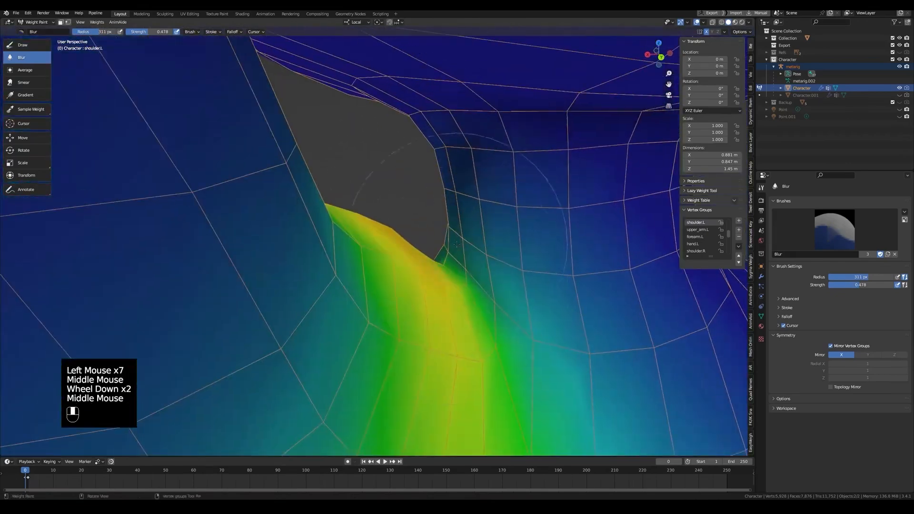
scroll(405, 309, down, 1)
middle_drag(405, 309, 414, 293)
mouse_move(414, 293)
middle_down()
mouse_move(423, 276)
mouse_move(445, 297)
mouse_move(435, 274)
middle_up()
scroll(448, 297, up, 1)
click(449, 298)
click(464, 285)
- Switch to the spine.004 bone and blur its weights around the neck base
key(alt+z)
ctrl+click(503, 307)
key(alt+z)
scroll(432, 292, down, 1)
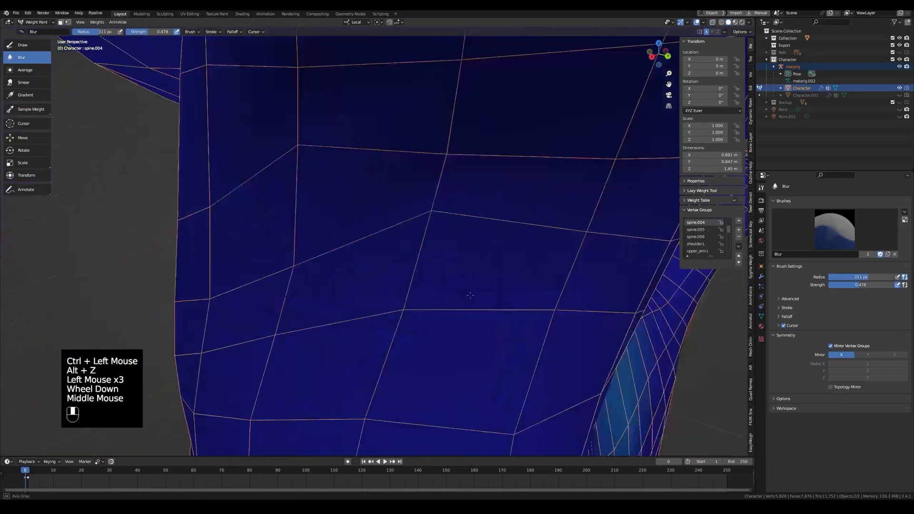
scroll(437, 269, up, 1)
double_click(367, 223)
- Switch to the spine.005 bone and blur its weights around the neck and shoulder crease
key(alt+z)
ctrl+click(283, 190)
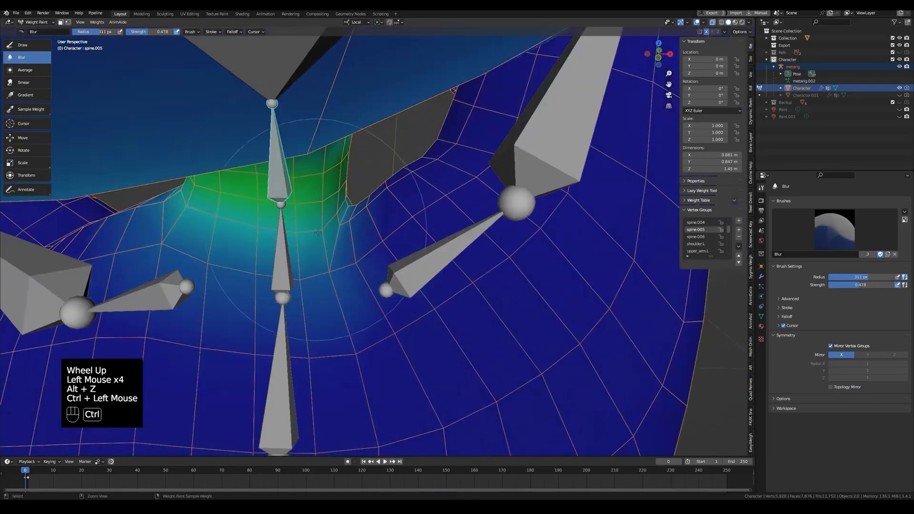
key(alt+z)
double_click(348, 215)
click(374, 234)
scroll(379, 237, up, 1)
click(372, 218)
middle_drag(373, 218, 335, 309)
scroll(357, 257, down, 1)
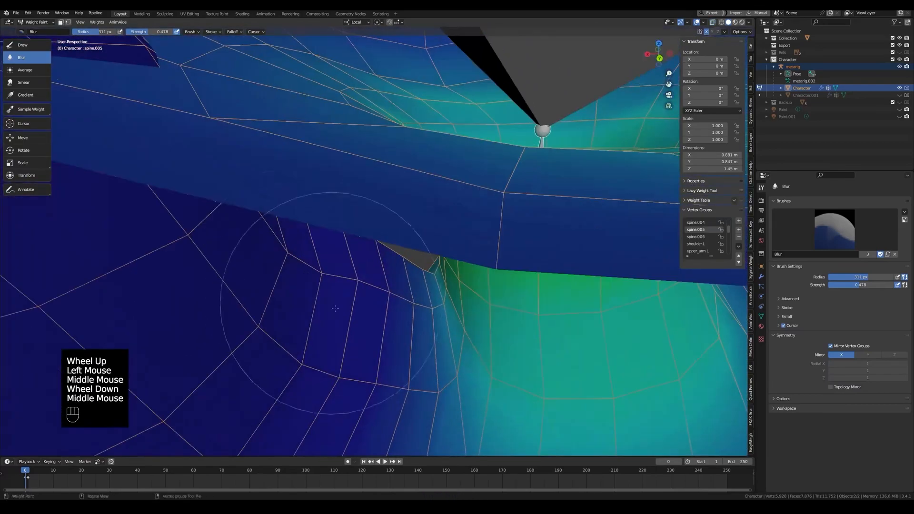
- Examine the weights of the neighbouring neck and head bones around the shoulder crease
key(alt+z)
middle_drag(418, 347, 260, 157)
ctrl+click(299, 201)
key(alt+z)
key(alt+z)
ctrl+click(300, 200)
ctrl+click(252, 78)
key(alt+z)
middle_drag(267, 105, 400, 185)
- Reselect the shoulder.L bone and blur its weights in the crease beside the neck
key(alt+z)
ctrl+click(436, 276)
key(alt+z)
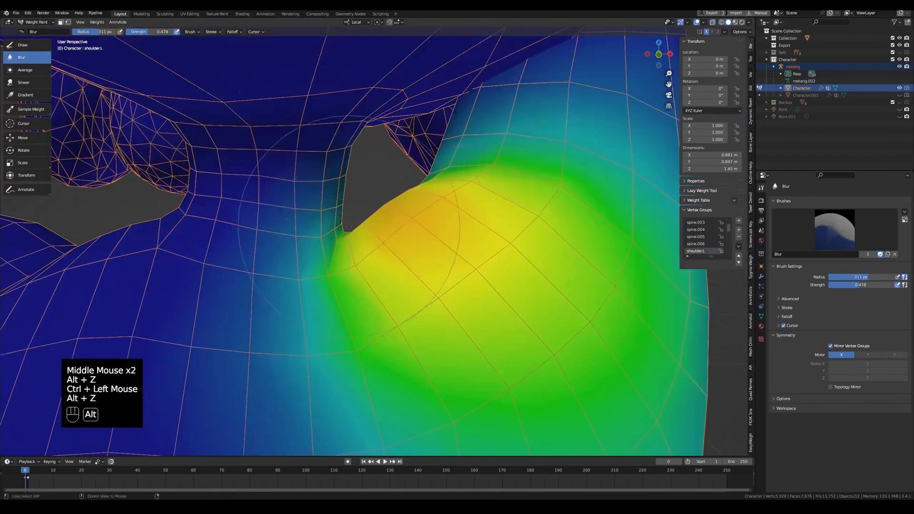
middle_drag(400, 228, 348, 192)
scroll(347, 191, up, 3)
click(348, 192)
- Switch to the upper_arm.L bone and blur its weights in the front neck crease
key(alt+z)
ctrl+click(350, 181)
key(alt+z)
click(351, 169)
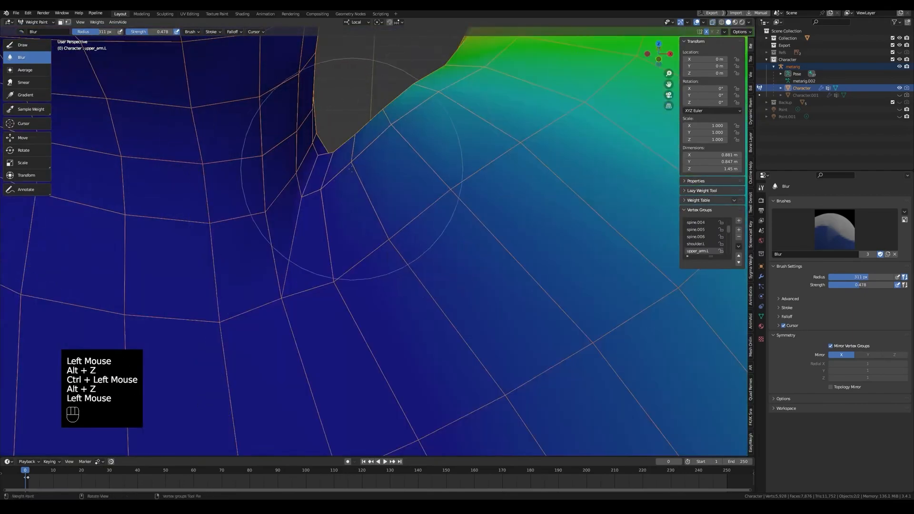
click(350, 179)
- Blur the upper_arm.L weights along the back of the shoulder and neck crease
scroll(350, 179, down, 2)
middle_drag(350, 179, 337, 278)
scroll(340, 252, down, 1)
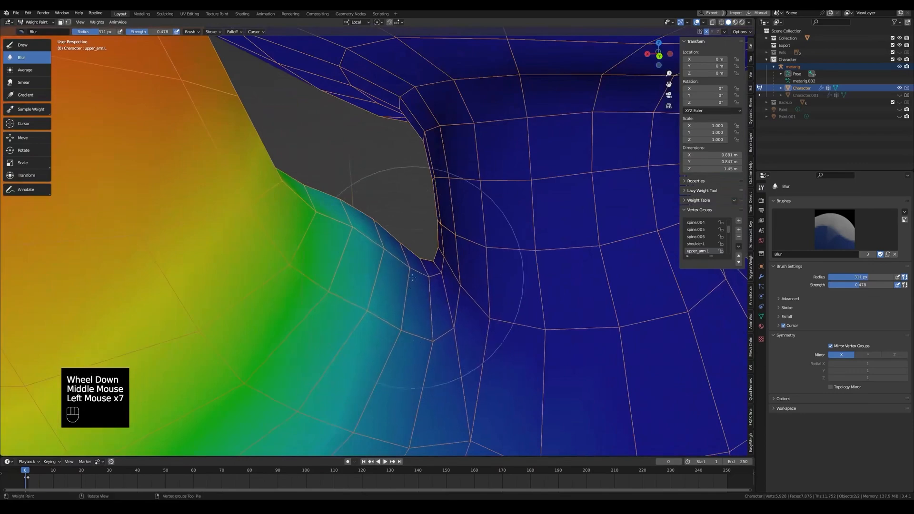
click(412, 278)
click(413, 277)
middle_drag(412, 278, 414, 248)
click(383, 223)
click(380, 220)
click(381, 220)
- Clear the rotation of all bones and turn X-ray on to show the armature
scroll(391, 219, down, 2)
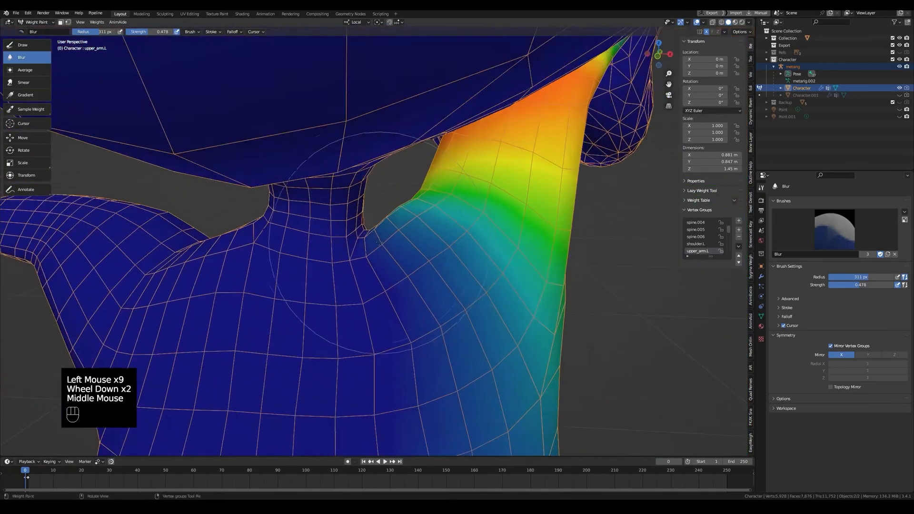
scroll(414, 248, down, 1)
key(a)
key(alt+r)
scroll(441, 270, down, 3)
key(alt+z)
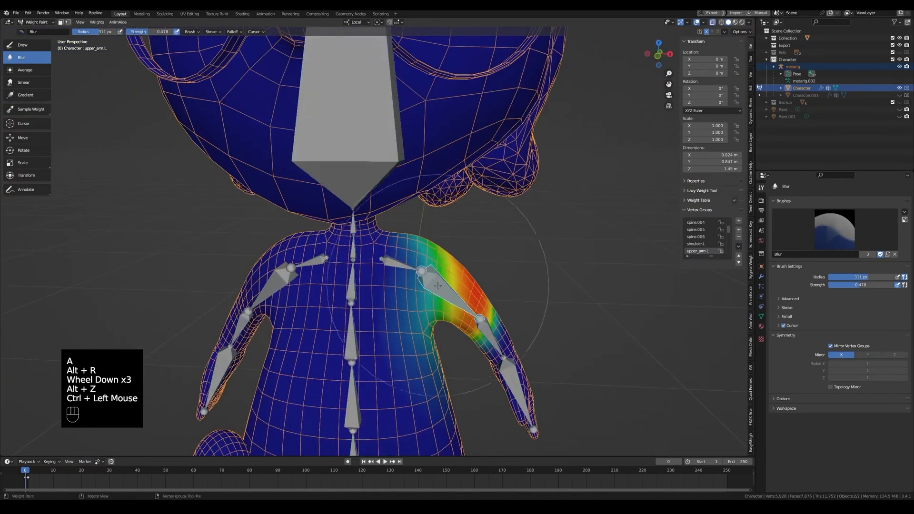
- Rotate the upper_arm.L bone in the front view to raise the arm, and test-rotate the shoulder.L bone
key(grave)
key(r)
ctrl+click(398, 271)
key(r)
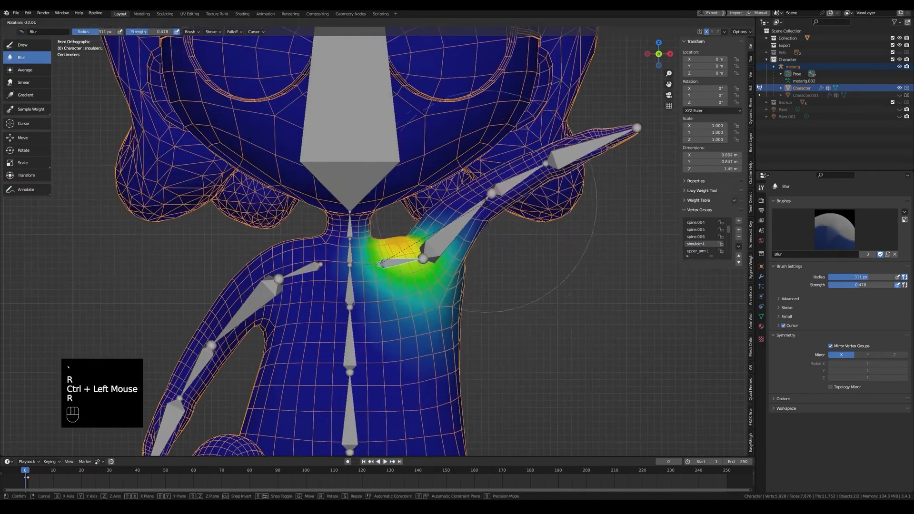
key(r)
click(535, 322)
- Rotate the left arm chain freely from an angled view to test the shoulder deformation
middle_drag(481, 291, 418, 209)
key(r)
key(r)
click(486, 220)
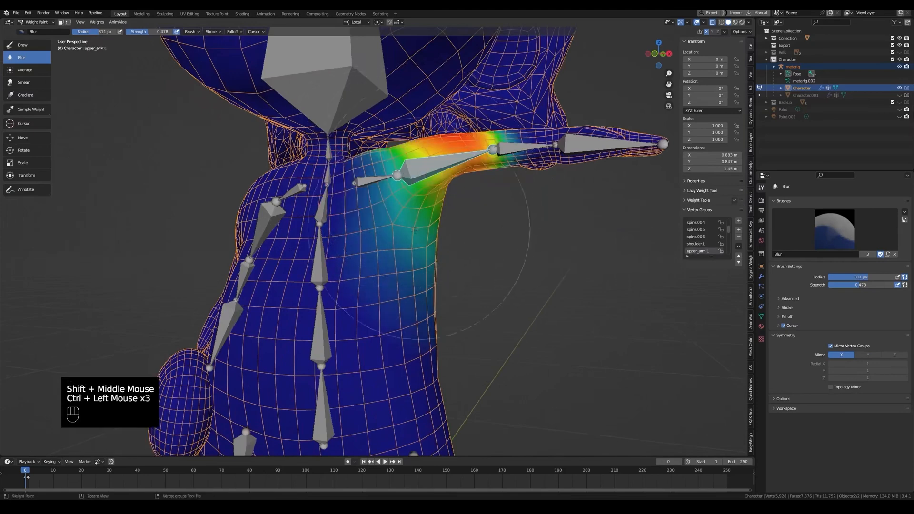
- Subtract upper_arm.L weight lightly around the left side of the torso with the Draw brush, and save the file
click(23, 45)
scroll(267, 157, up, 2)
middle_drag(253, 140, 285, 185)
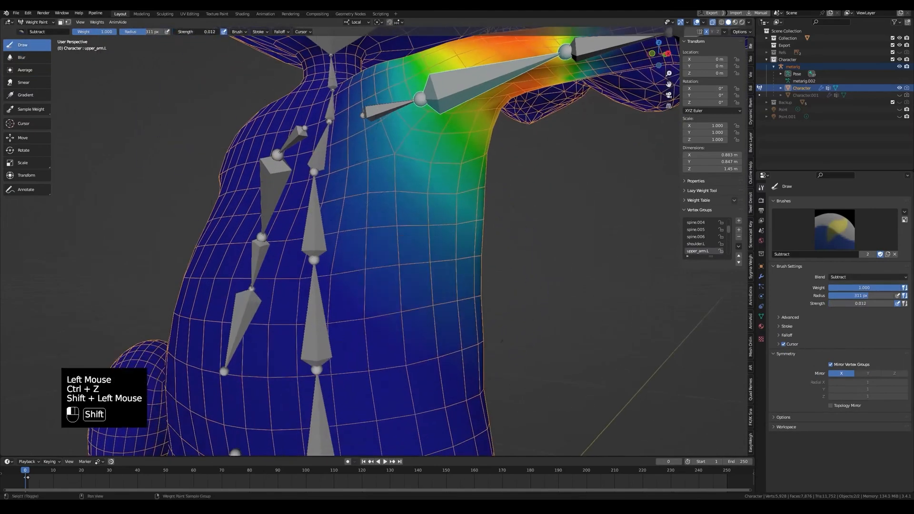
key(ctrl+s)
mouse_move(502, 340)
middle_down()
mouse_move(547, 300)
mouse_move(518, 312)
mouse_move(384, 307)
middle_up()
key(f)
click(585, 300)
click(381, 300)
scroll(434, 288, down, 1)
click(400, 285)
mouse_move(434, 288)
middle_down()
mouse_move(400, 286)
mouse_move(571, 286)
mouse_move(342, 285)
mouse_move(186, 31)
middle_up()
click(409, 286)
scroll(381, 283, up, 2)
click(381, 284)
click(343, 285)
- Lower the Subtract brush strength to 0.004 and reduce upper_arm.L weight across the left upper back with X-ray off
shift+drag(200, 32, 204, 32)
click(457, 285)
mouse_move(457, 285)
middle_down()
mouse_move(419, 288)
mouse_move(421, 239)
middle_up()
triple_click(419, 286)
scroll(419, 286, down, 2)
key(alt+z)
triple_click(416, 257)
double_click(416, 257)
scroll(422, 239, up, 1)
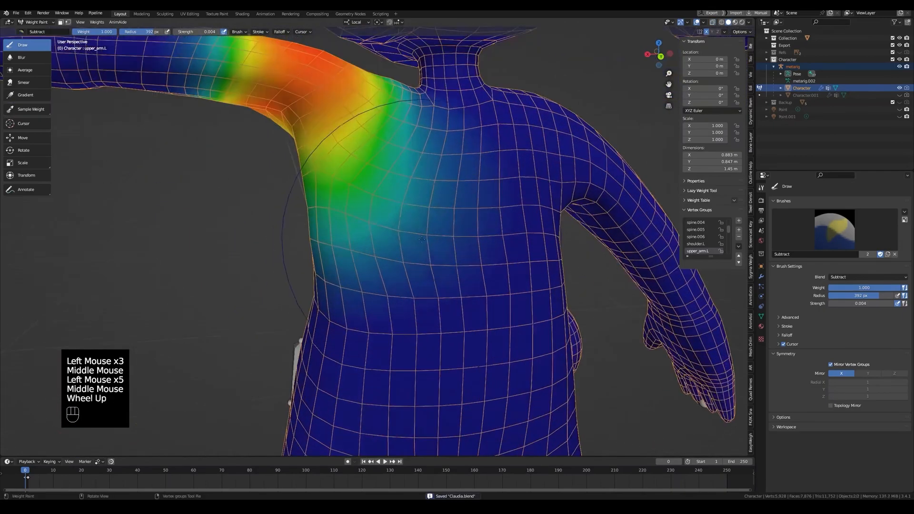
- Reduce upper_arm.L weight further along the left side of the back with a smaller Subtract brush at 0.013 strength
double_click(428, 218)
double_click(429, 218)
scroll(429, 219, up, 1)
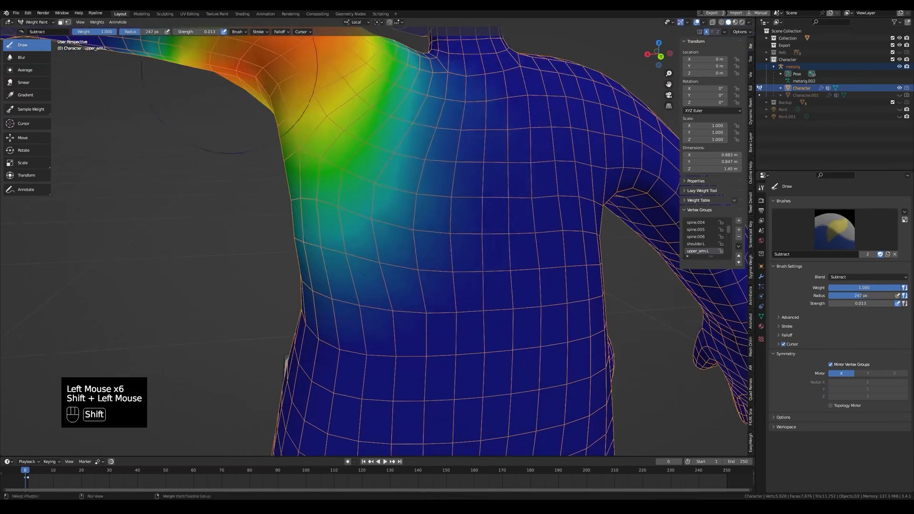
scroll(434, 206, down, 1)
key(f)
double_click(418, 202)
mouse_move(409, 205)
middle_down()
mouse_move(424, 200)
mouse_move(402, 214)
middle_up()
- Blur the upper_arm.L weights along the side of the torso and below the armpit
key(3)
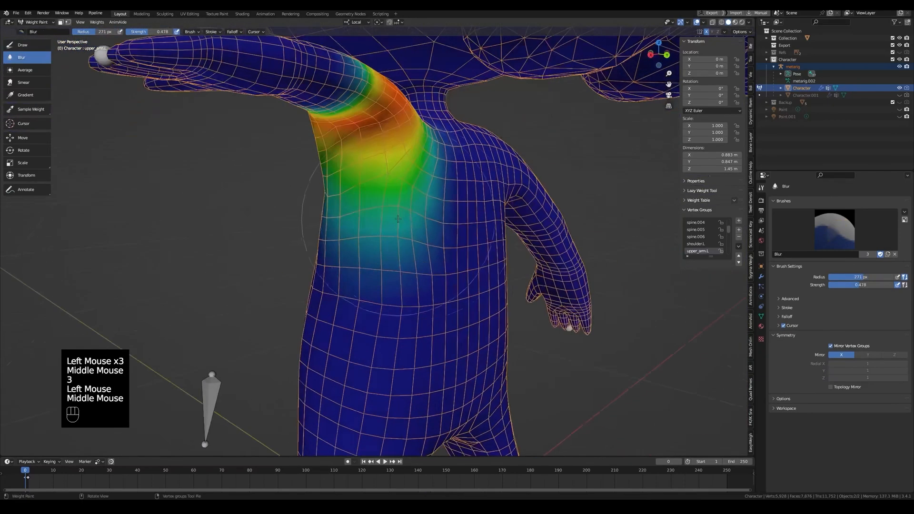
double_click(375, 208)
middle_drag(314, 214, 414, 200)
double_click(404, 207)
double_click(404, 208)
click(414, 200)
middle_drag(414, 200, 424, 190)
- Clear the rotation of all bones in the front view and rotate upper_arm.L to raise the arm to shoulder height
key(grave)
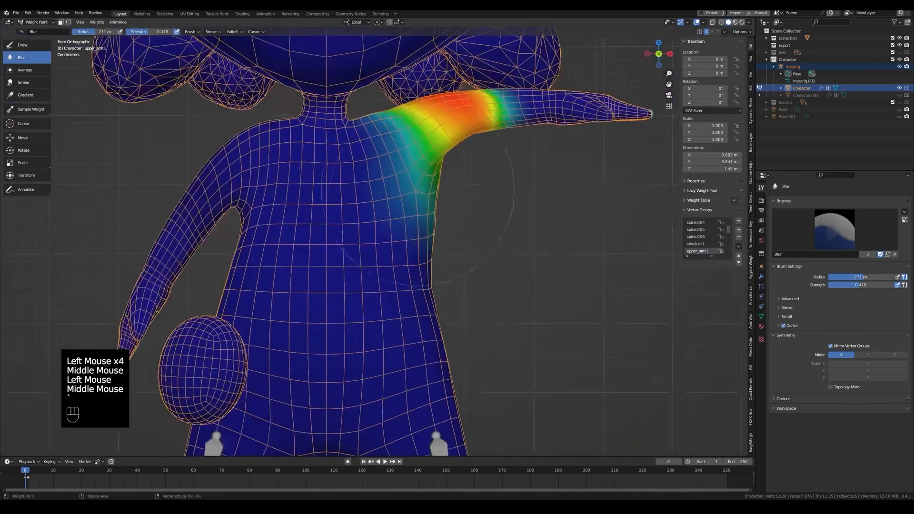
key(alt+r)
key(a)
key(alt+r)
ctrl+click(412, 176)
key(alt+z)
key(r)
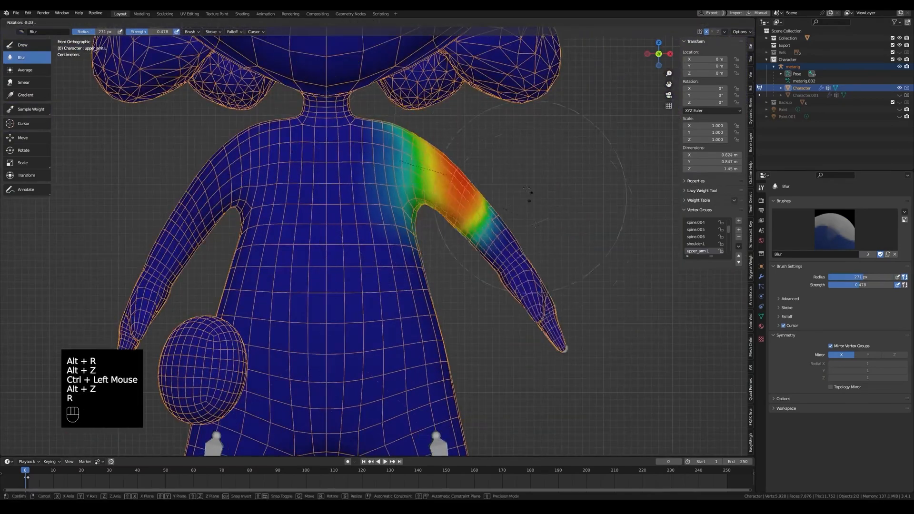
middle_drag(419, 191, 443, 235)
scroll(443, 235, up, 3)
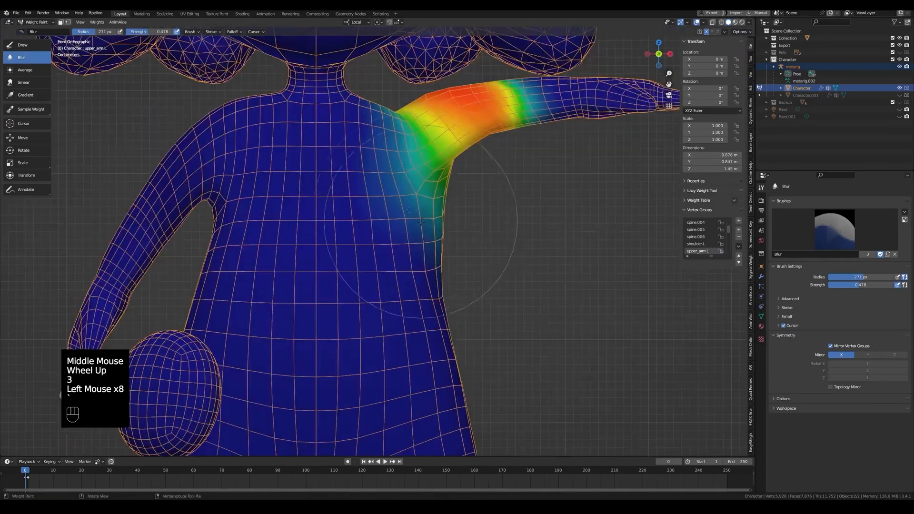
- Reset all bone rotations again and test-rotate the upper_arm.L bone in the front view
key(a)
key(alt+r)
key(alt+z)
ctrl+click(431, 179)
key(alt+z)
key(r)
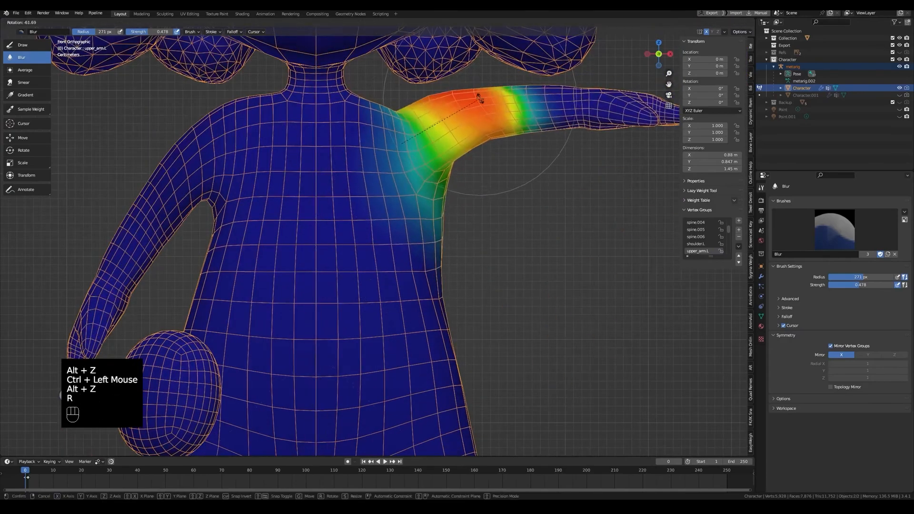
right_click(479, 96)
- Select the forearm.L bone and test-rotate it from an angled view
shift+middle_drag(478, 254, 464, 243)
middle_drag(547, 238, 504, 242)
key(alt+z)
middle_drag(517, 241, 490, 243)
ctrl+click(499, 245)
key(alt+z)
middle_drag(581, 240, 524, 228)
key(r)
- Switch the Character mesh from Weight Paint to Object Mode
key(Tab)
scroll(523, 229, up, 1)
key(ctrl+Tab)
click(435, 228)
scroll(449, 333, down, 2)
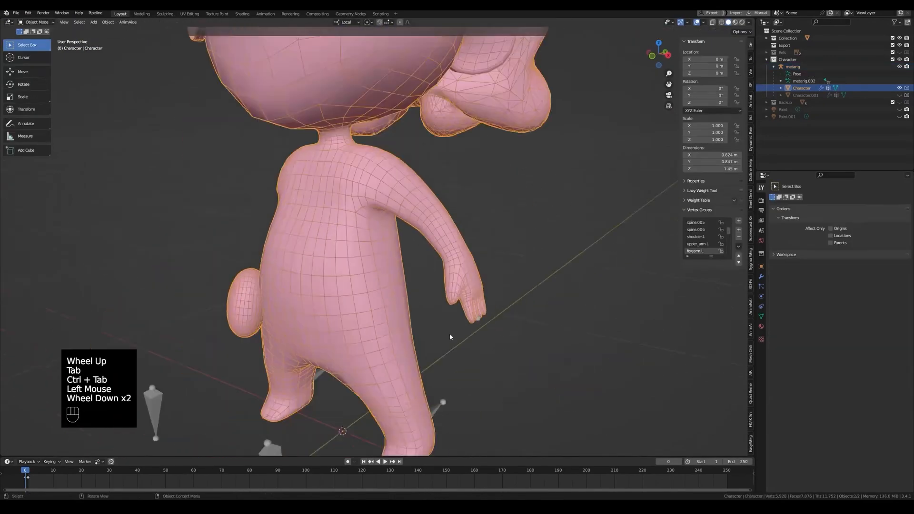
- Select the metarig armature, pick its shin.L bone in Edit Mode, and enable In Front in the armature's viewport display
scroll(449, 334, down, 1)
click(422, 365)
key(Tab)
key(Tab)
middle_drag(422, 365, 362, 333)
key(alt+z)
click(399, 383)
double_click(399, 383)
key(Tab)
key(alt+z)
click(337, 362)
key(alt+z)
key(alt+z)
click(760, 296)
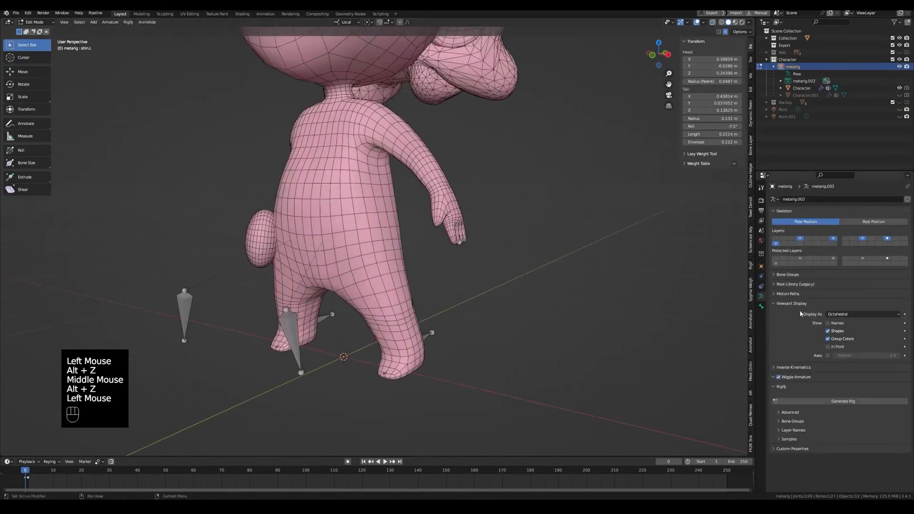
click(828, 347)
- Switch the armature to Pose Mode, activate the Rotate tool and select the shin bones of both legs in turn
shift+middle_drag(429, 286, 400, 285)
scroll(400, 286, up, 2)
key(grave)
scroll(592, 298, up, 2)
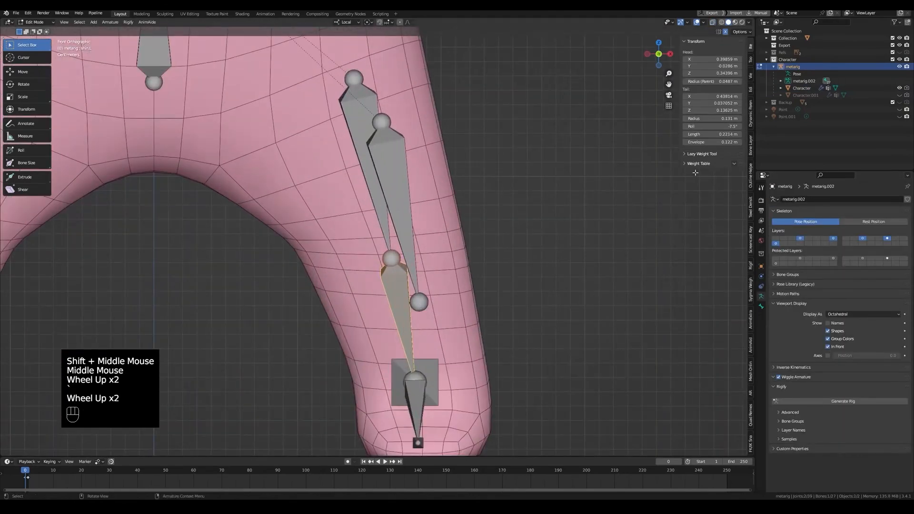
key(Tab)
key(ctrl+Tab)
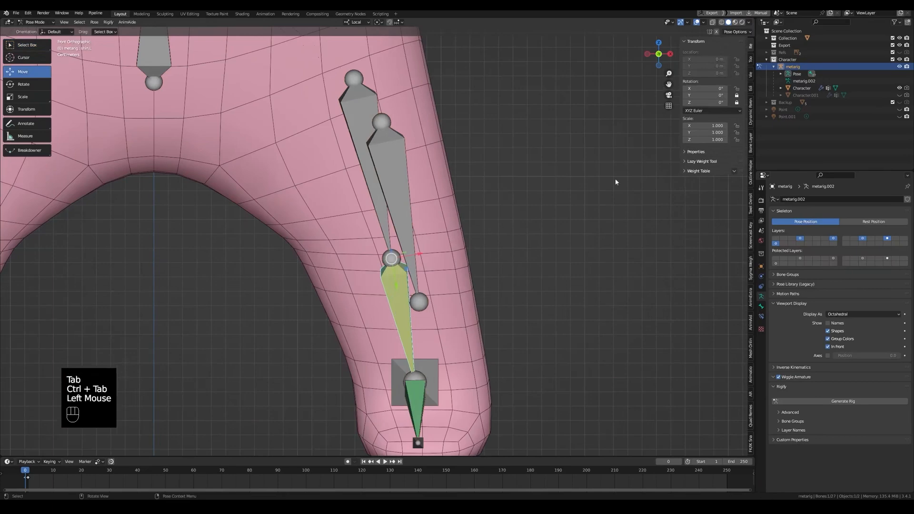
scroll(469, 278, down, 2)
middle_drag(469, 277, 3, 94)
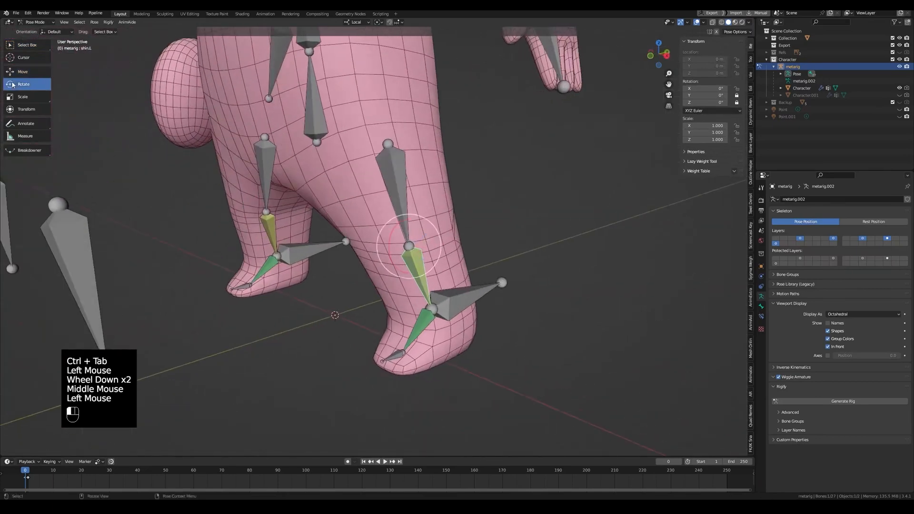
middle_drag(399, 262, 254, 253)
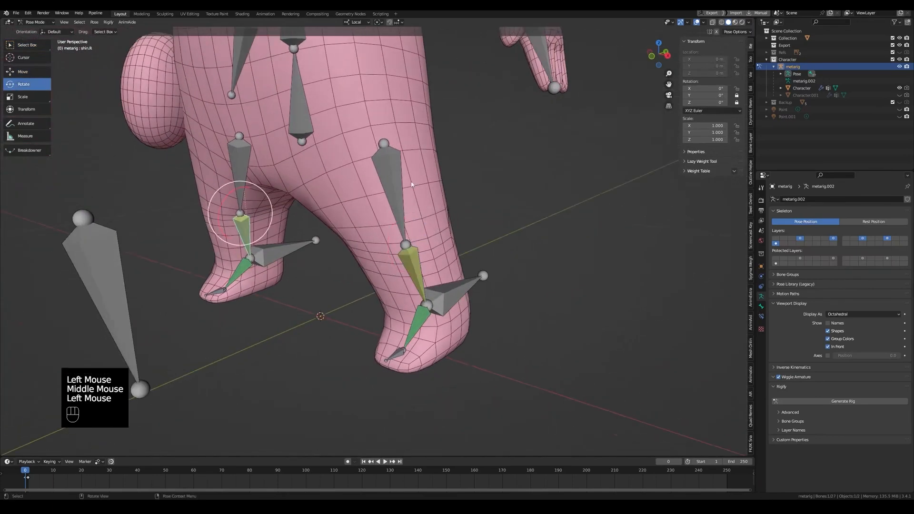
- Select the forearm.L bone and rotate it to bend the left elbow sharply across the body
shift+middle_drag(412, 185, 414, 305)
scroll(453, 143, down, 2)
shift+middle_drag(476, 153, 447, 227)
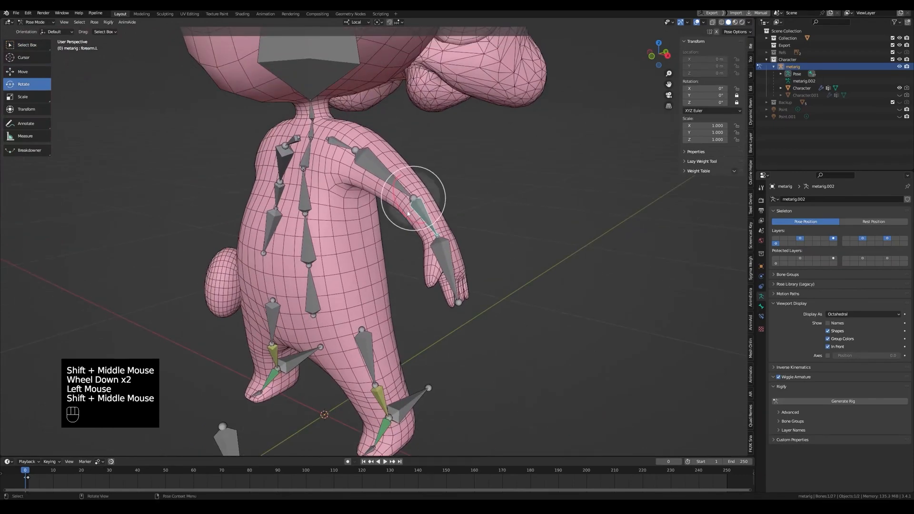
drag(427, 194, 404, 238)
scroll(404, 252, up, 2)
middle_drag(471, 243, 404, 256)
- Toggle between Object and Pose Mode and readjust the forearm.L rotation while checking the inner elbow crease
key(alt+z)
key(ctrl+Tab)
scroll(411, 244, up, 1)
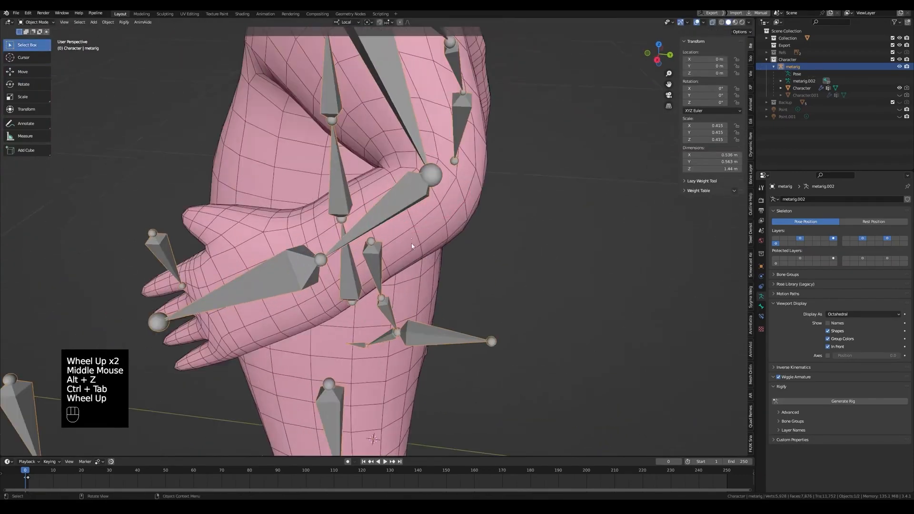
click(402, 197)
key(ctrl+Tab)
click(429, 205)
middle_drag(429, 205, 448, 208)
key(alt+z)
key(ctrl+Tab)
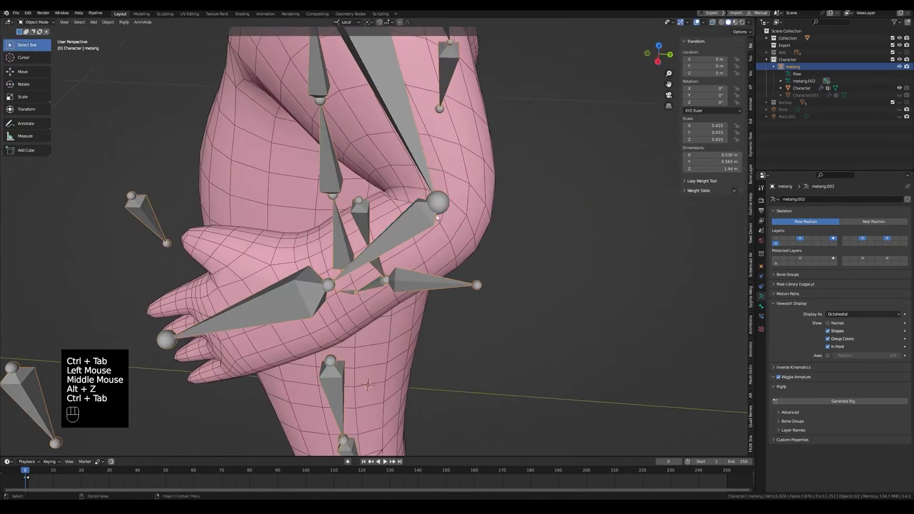
key(ctrl+Tab)
click(441, 195)
mouse_move(462, 191)
mouse_down()
mouse_move(444, 176)
mouse_move(458, 188)
mouse_up()
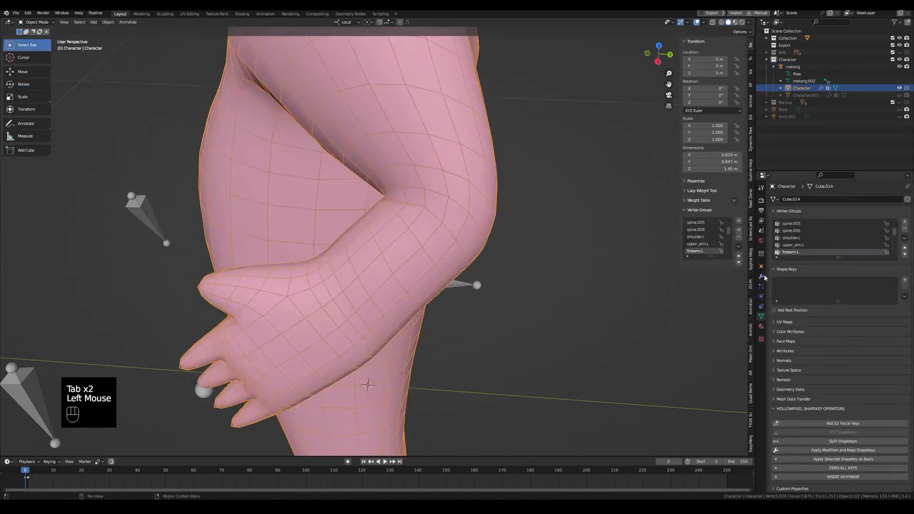
- Enable Edit Mode and On Cage display for the Character's Armature modifier, and enter mesh Edit Mode with vertex selection
click(762, 276)
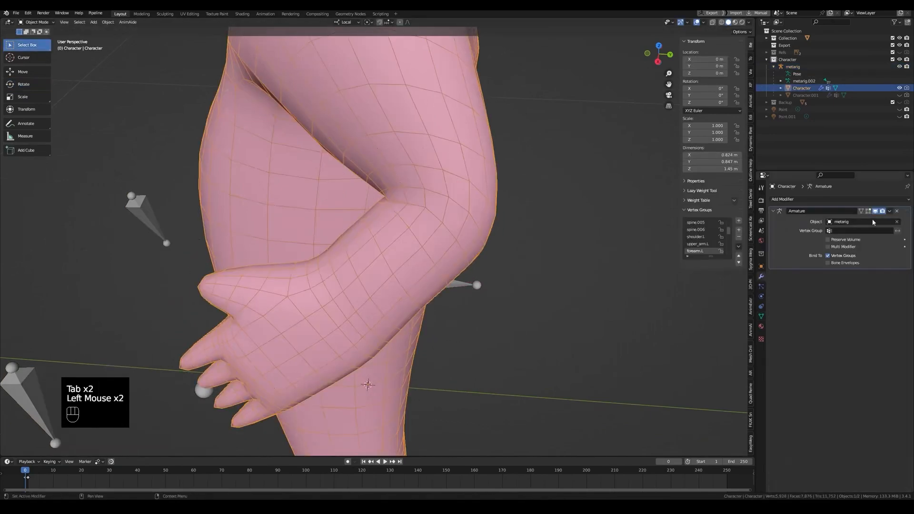
key(Tab)
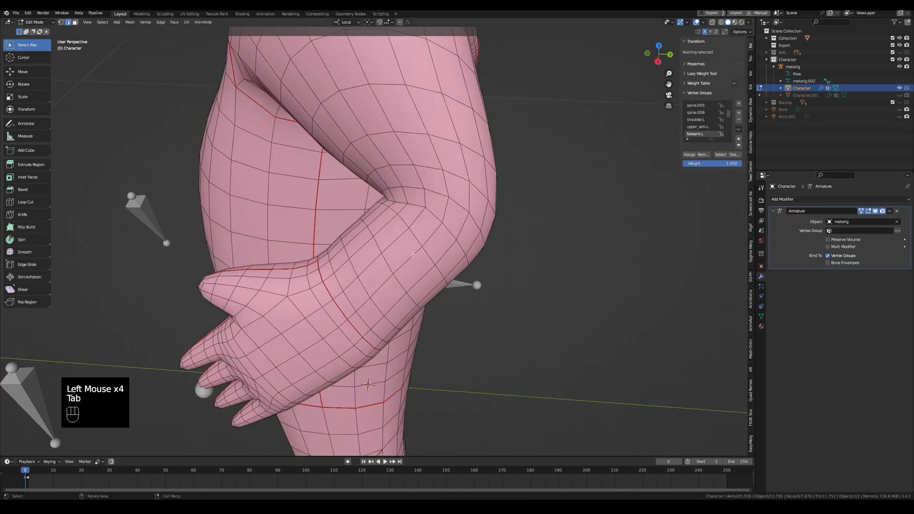
scroll(413, 255, up, 1)
key(1)
- Knife two short cuts between vertices at the inner elbow crease of the left arm
click(422, 215)
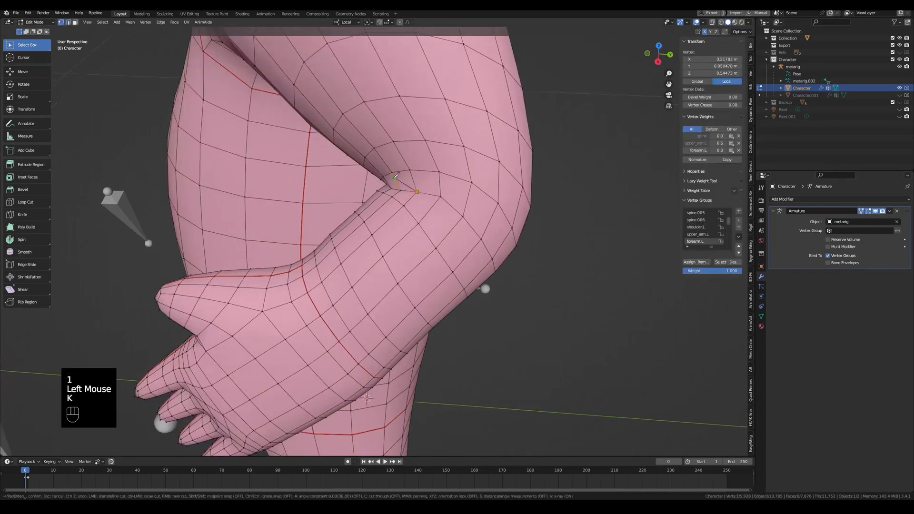
middle_drag(410, 185, 427, 232)
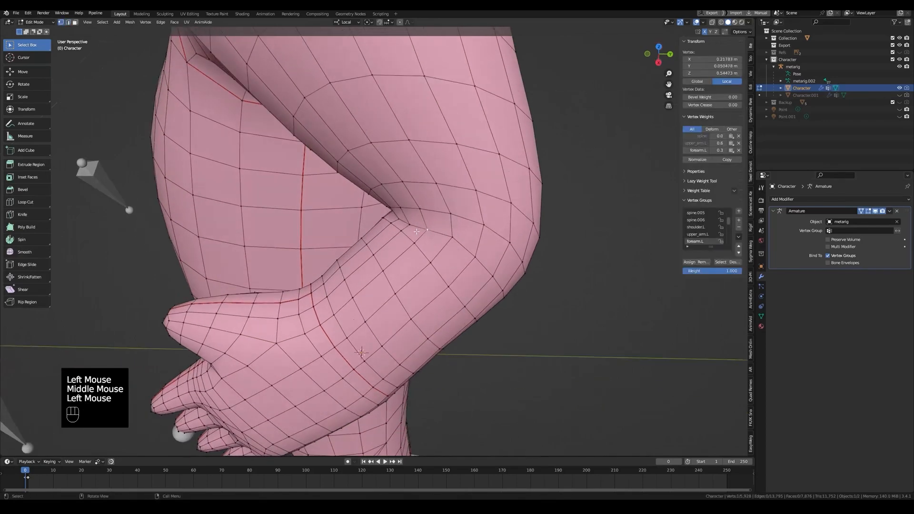
click(400, 208)
key(Return)
key(k)
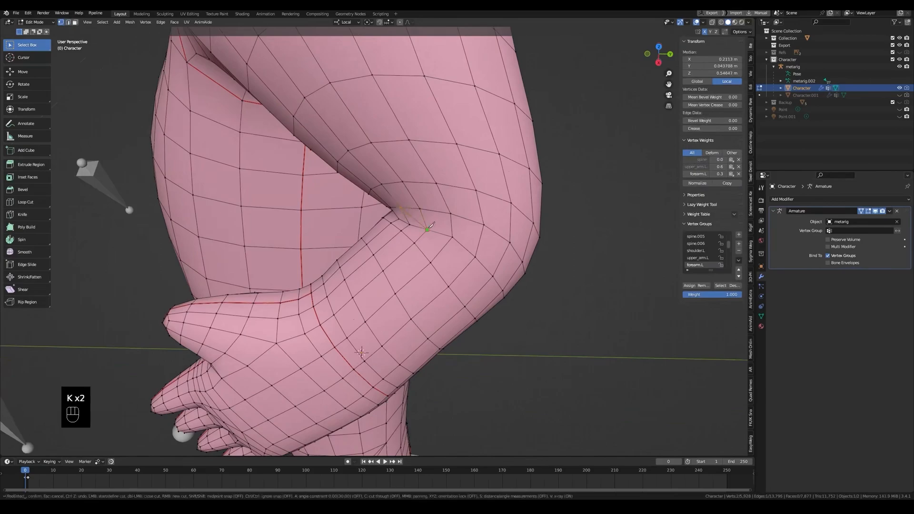
click(401, 230)
key(Return)
- Connect two vertices across the face beside the inner elbow crease with a new edge
middle_drag(401, 231, 429, 190)
scroll(459, 181, up, 1)
scroll(383, 295, up, 2)
shift+middle_drag(428, 190, 420, 275)
scroll(383, 296, up, 3)
click(148, 280)
shift+click(206, 184)
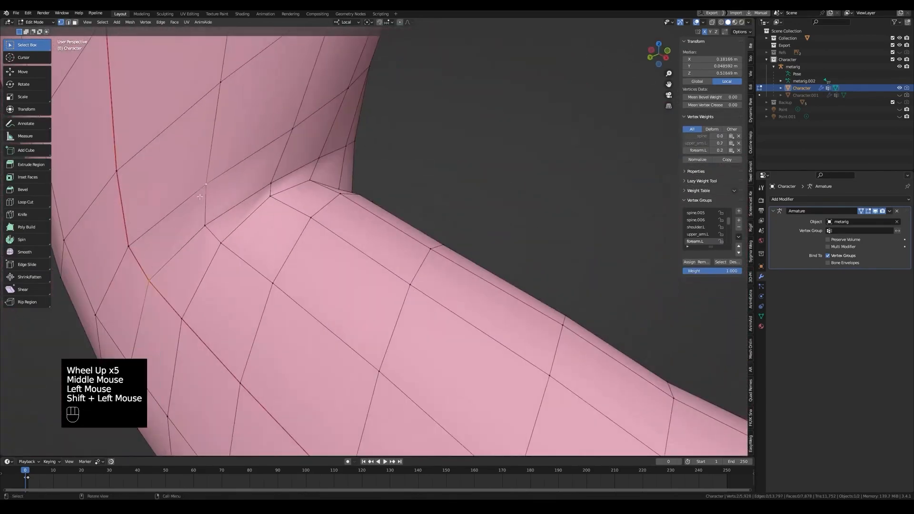
key(j)
- Try to connect the neighbouring pair of elbow vertices and select the edge loop beside them, and undo it
click(221, 243)
shift+click(149, 281)
key(j)
key(2)
alt+click(177, 253)
middle_drag(177, 253, 352, 216)
scroll(331, 254, down, 4)
key(ctrl+z)
key(ctrl+z)
key(ctrl+z)
- Connect two vertex pairs on the far side of the inner elbow to continue the new edge line
scroll(364, 250, up, 2)
scroll(330, 241, up, 1)
shift+click(335, 195)
key(j)
click(339, 233)
shift+click(367, 228)
key(j)
- Dissolve the redundant edge loop along the inner elbow and save the file
key(2)
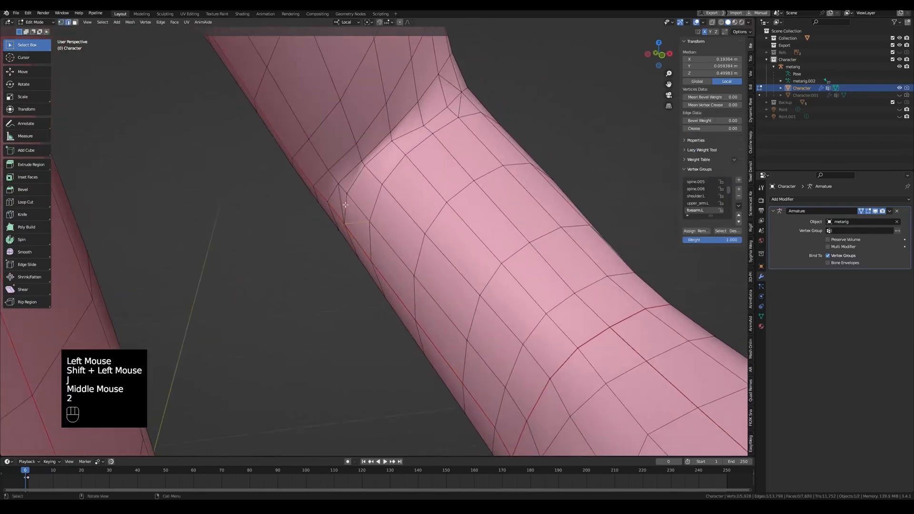
alt+click(381, 164)
key(ctrl+x)
middle_drag(424, 232, 391, 358)
key(ctrl+s)
scroll(385, 228, down, 2)
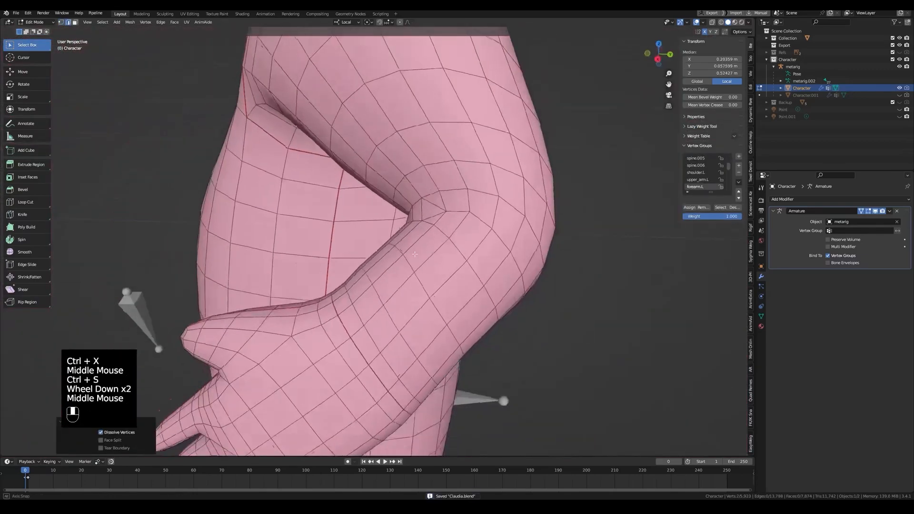
- Return to Object Mode, select the armature and pick the hand.L bone in Pose Mode with X-ray on
scroll(414, 254, down, 4)
key(Tab)
click(395, 359)
click(399, 359)
key(ctrl+Tab)
key(alt+z)
middle_drag(419, 295, 400, 305)
click(397, 278)
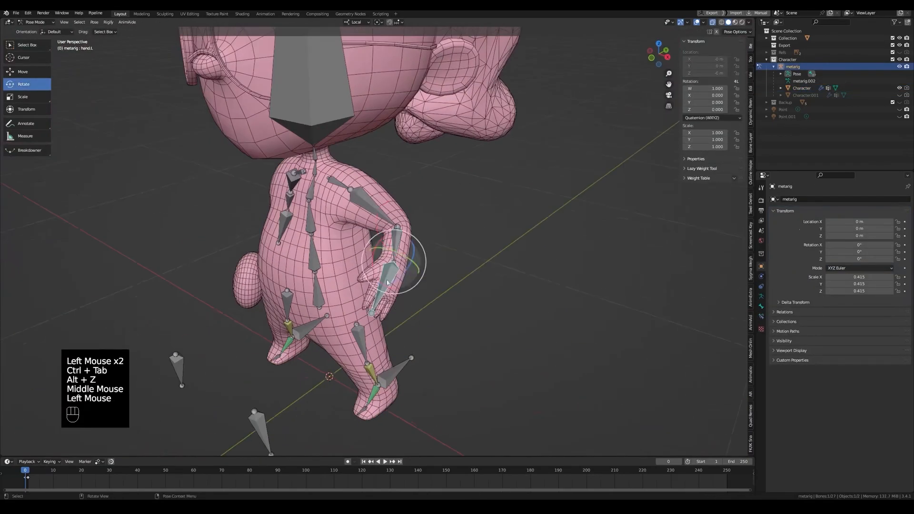
- Copy the left forearm bone's pose and paste it flipped onto the right forearm bone
click(399, 245)
key(alt+z)
key(ctrl+c)
middle_drag(413, 260, 386, 239)
key(alt+z)
click(210, 252)
key(alt+z)
key(shift+ctrl+v)
- Put the Character mesh in Edit Mode and connect two vertices on the inside of the right elbow
key(ctrl+Tab)
click(328, 299)
key(Tab)
scroll(352, 276, up, 2)
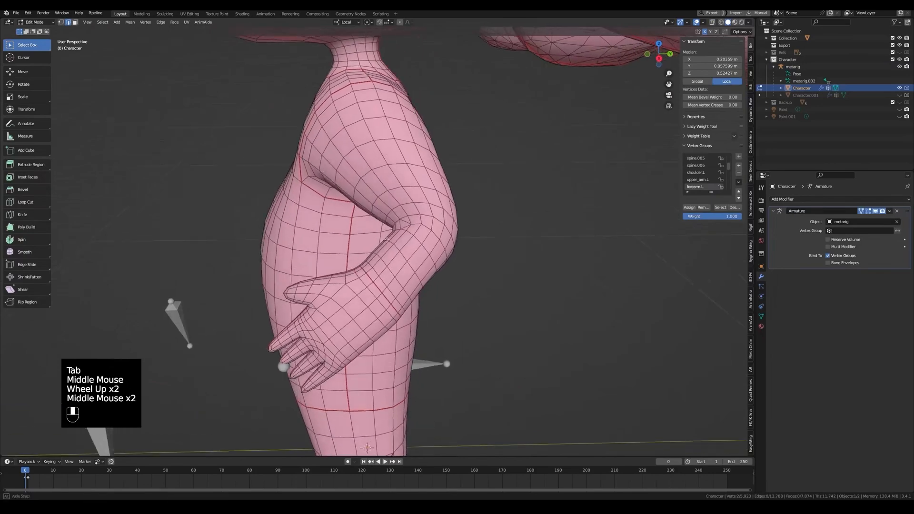
middle_drag(371, 189, 405, 242)
scroll(388, 215, down, 1)
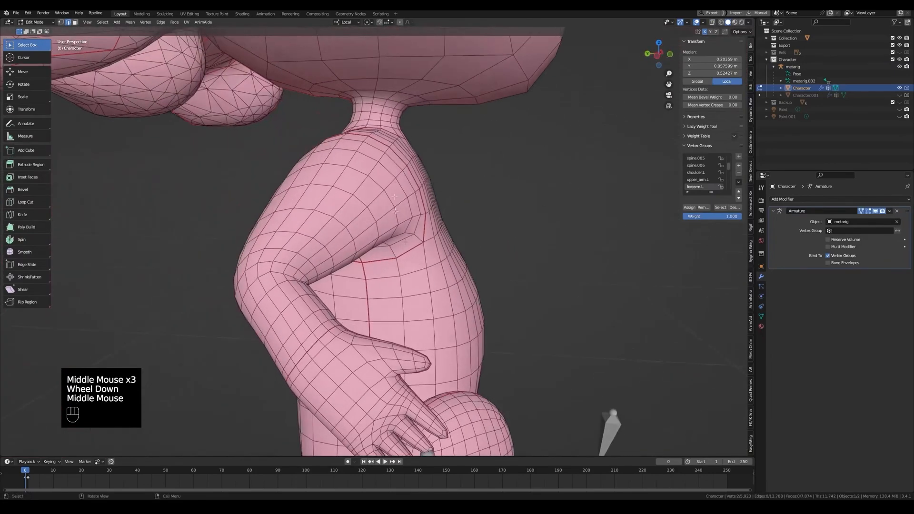
scroll(359, 208, up, 1)
shift+middle_drag(359, 208, 290, 286)
scroll(289, 286, up, 1)
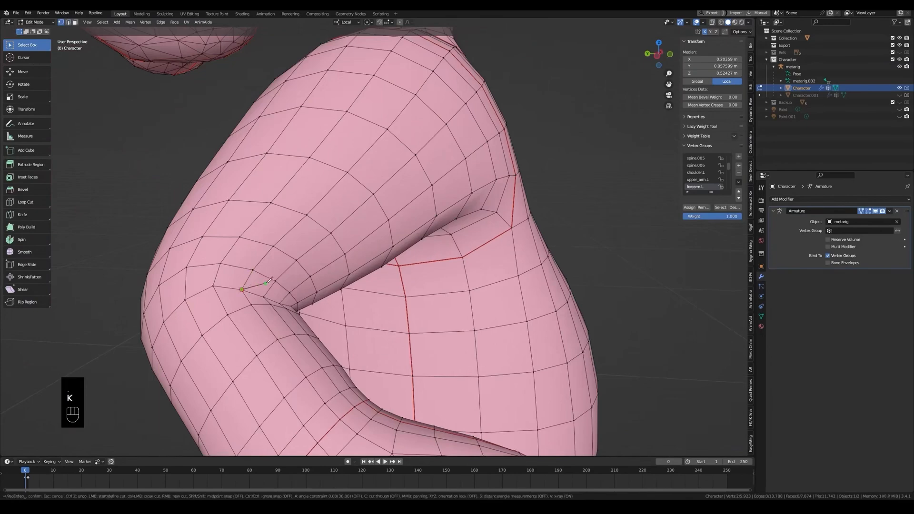
click(276, 282)
shift+click(265, 298)
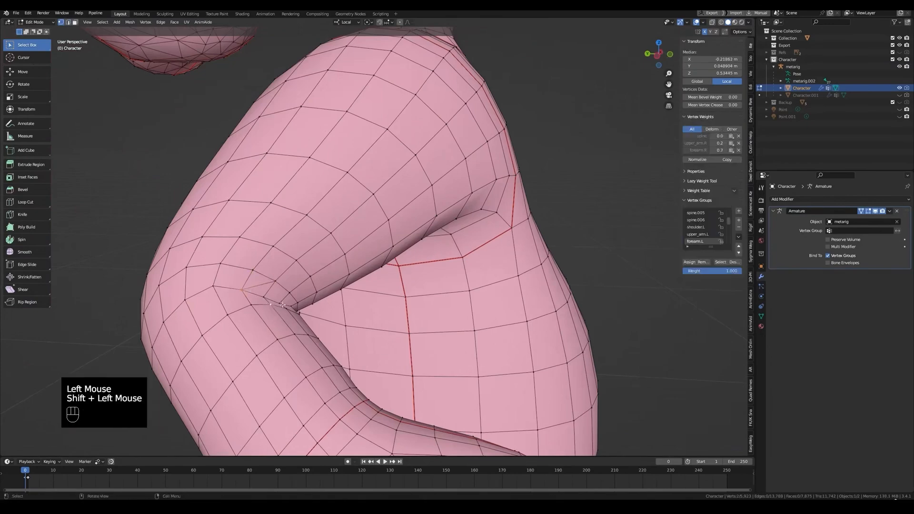
key(j)
- Connect two more vertex pairs on the other side of the right inner elbow to continue the new edge line
scroll(265, 298, down, 2)
middle_drag(265, 299, 448, 276)
scroll(410, 300, down, 4)
scroll(462, 301, down, 4)
scroll(461, 301, down, 3)
scroll(452, 286, up, 2)
middle_drag(448, 276, 445, 268)
scroll(440, 200, down, 2)
middle_drag(440, 200, 390, 238)
middle_drag(390, 238, 407, 258)
key(3)
click(311, 295)
scroll(311, 295, down, 3)
key(1)
click(397, 242)
shift+click(360, 233)
key(j)
click(395, 241)
shift+click(396, 196)
key(j)
- Dissolve the redundant edge loop along the right inner elbow and save the file
key(2)
alt+click(375, 191)
key(ctrl+x)
scroll(384, 231, down, 3)
scroll(333, 248, down, 3)
key(ctrl+s)
scroll(300, 257, down, 2)
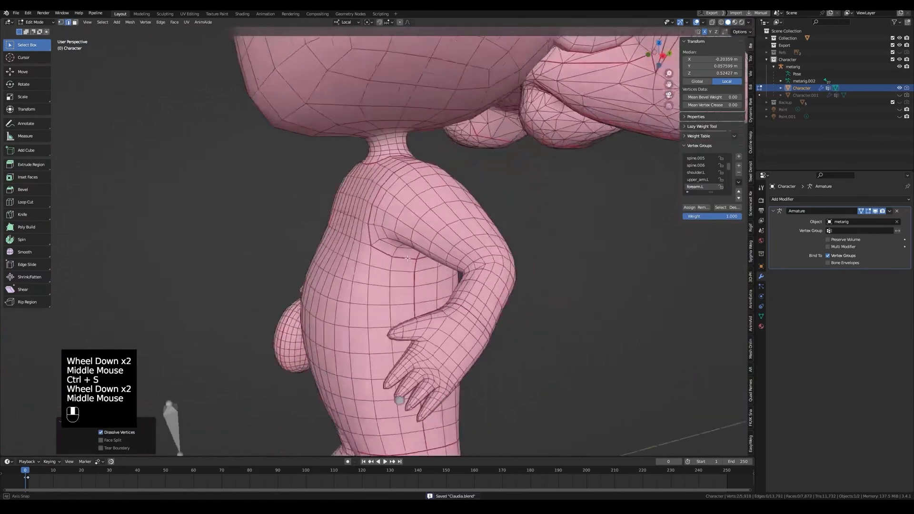
- Return to Object Mode, put the armature in Pose Mode and clear all transforms on every bone
scroll(408, 259, down, 2)
key(Tab)
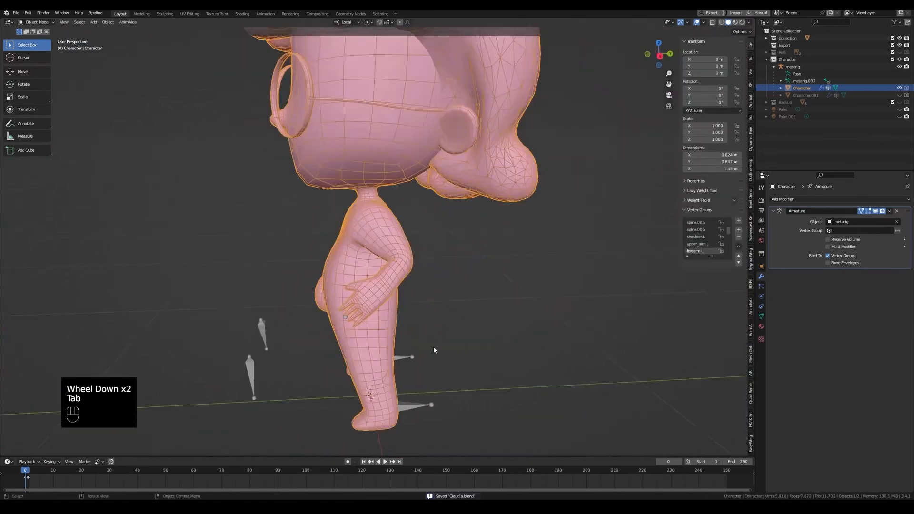
click(407, 357)
key(ctrl+Tab)
middle_drag(333, 315, 383, 309)
key(alt+z)
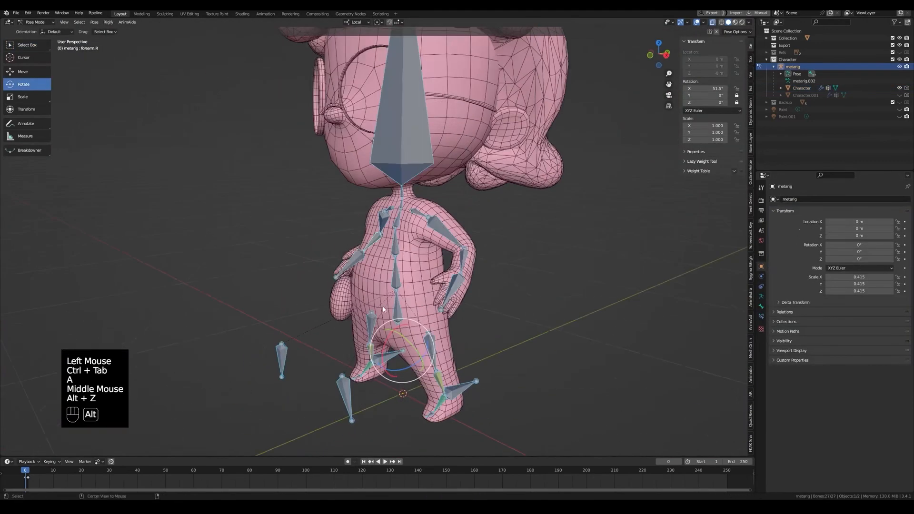
mouse_move(113, 39)
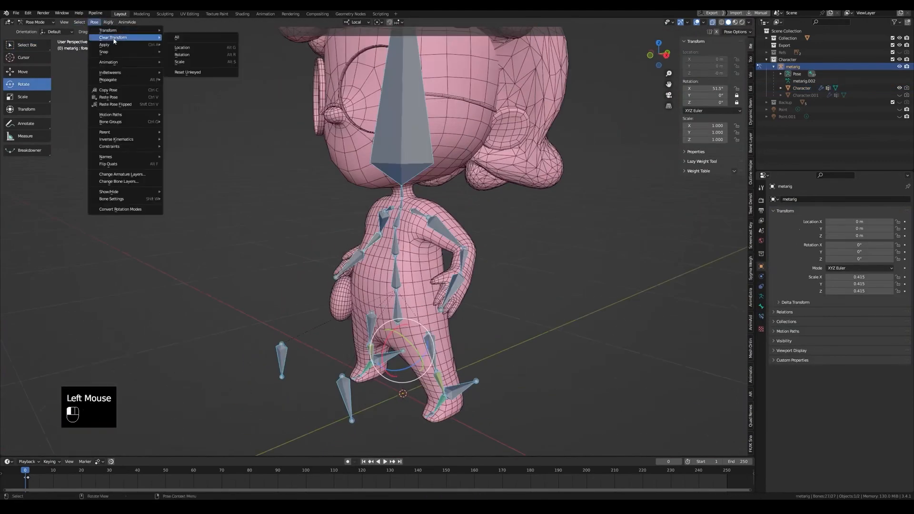
click(183, 39)
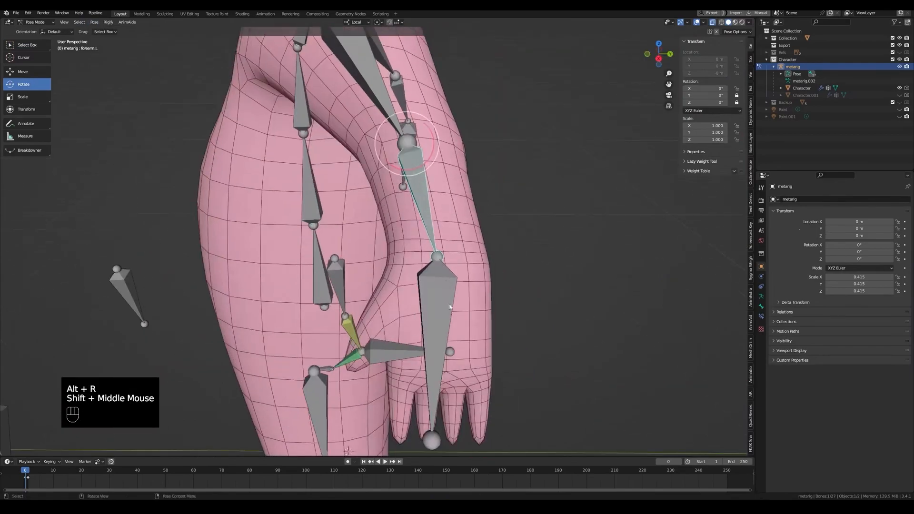
- Try rotating the hand.L bone to test the wrist deformation, and undo the rotation
click(447, 304)
middle_drag(447, 305, 552, 317)
drag(564, 352, 607, 356)
middle_drag(619, 400, 536, 327)
key(ctrl+z)
- Test-bend the hand.L bone in other directions, inspect the wrist without X-ray, and undo the rotations
middle_drag(334, 157, 421, 264)
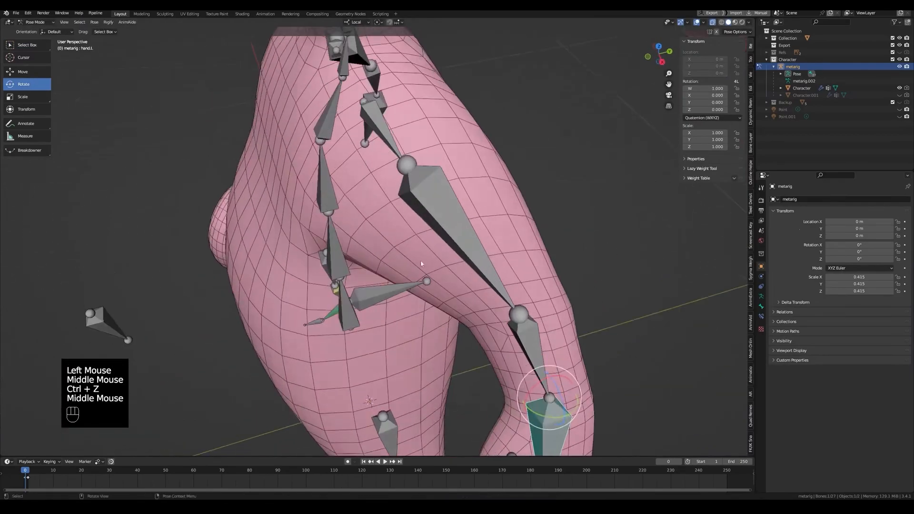
drag(543, 375, 574, 396)
middle_drag(509, 372, 547, 313)
key(grave)
scroll(514, 286, down, 2)
middle_drag(455, 271, 493, 252)
key(alt+z)
drag(442, 159, 437, 193)
key(ctrl+z)
scroll(430, 212, down, 2)
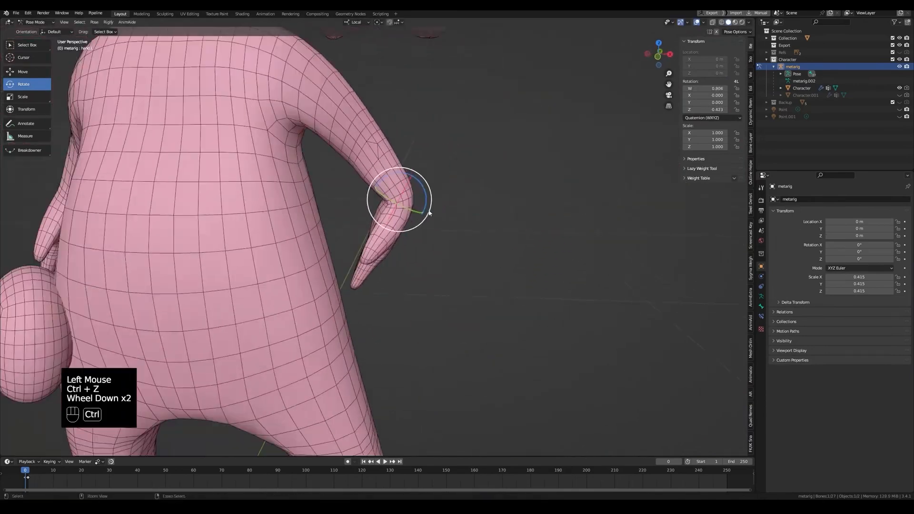
scroll(357, 229, down, 2)
key(alt+z)
middle_drag(304, 204, 333, 193)
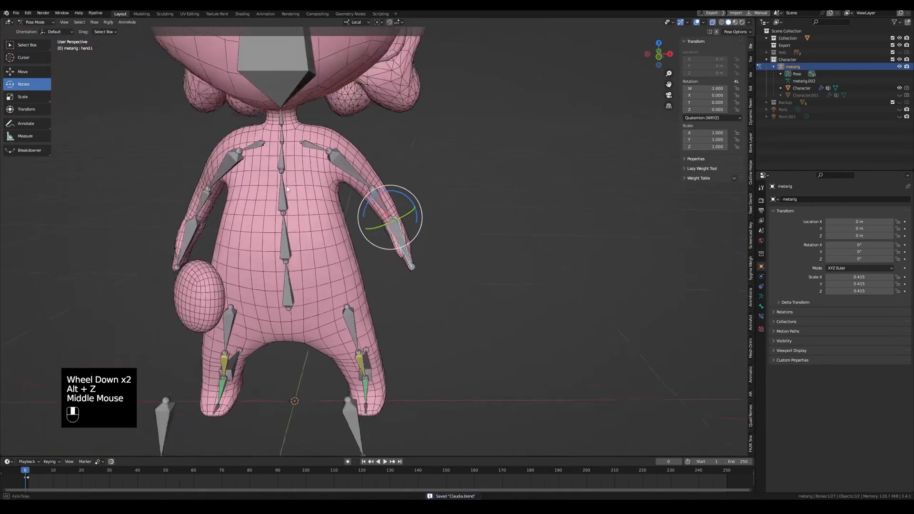
- Select the left foot's IK bone and move it in front view to test the leg deformation
key(grave)
middle_drag(381, 286, 323, 305)
click(371, 368)
key(grave)
key(g)
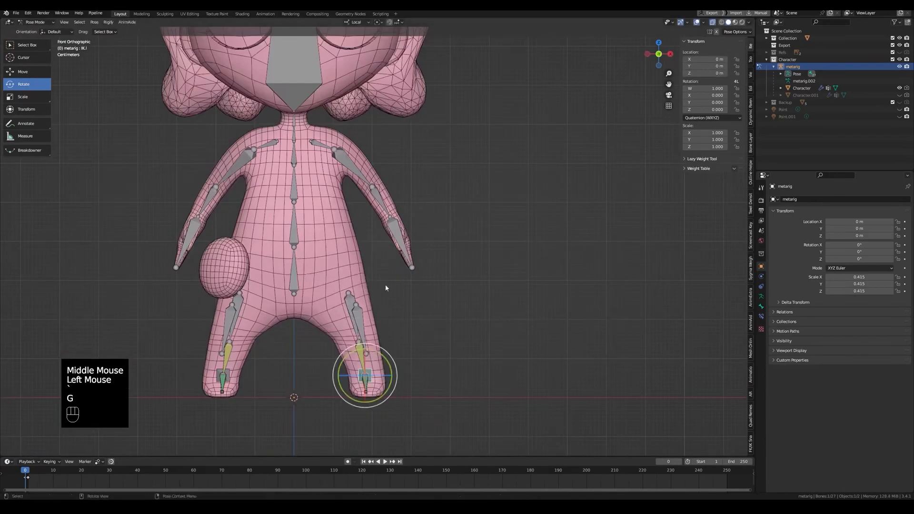